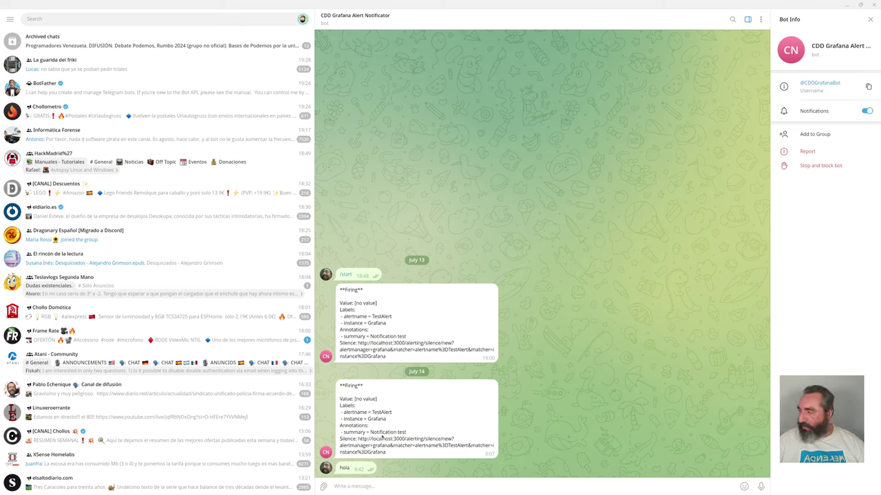
Step: Switch to Grafana in the browser and examine the configured contact points, grafana-default-email and Telegram CP
key("alt+Tab")
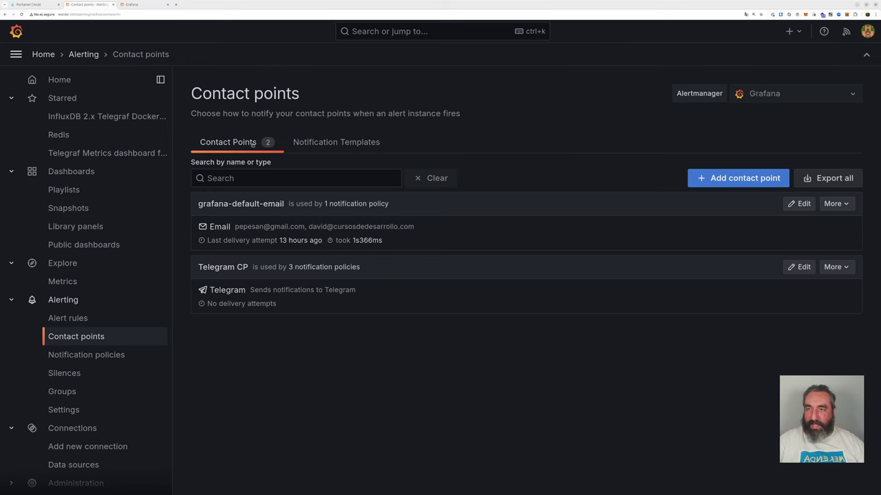
left_click(81, 14)
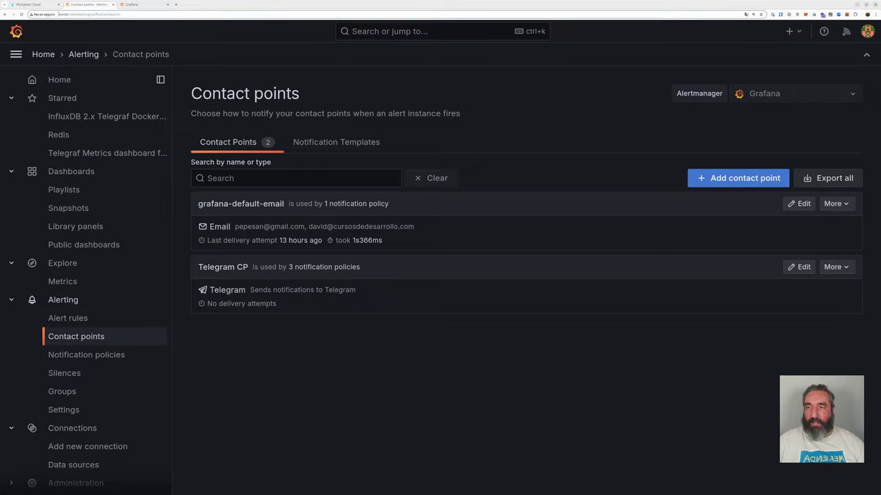
left_click_drag(58, 14, 77, 14)
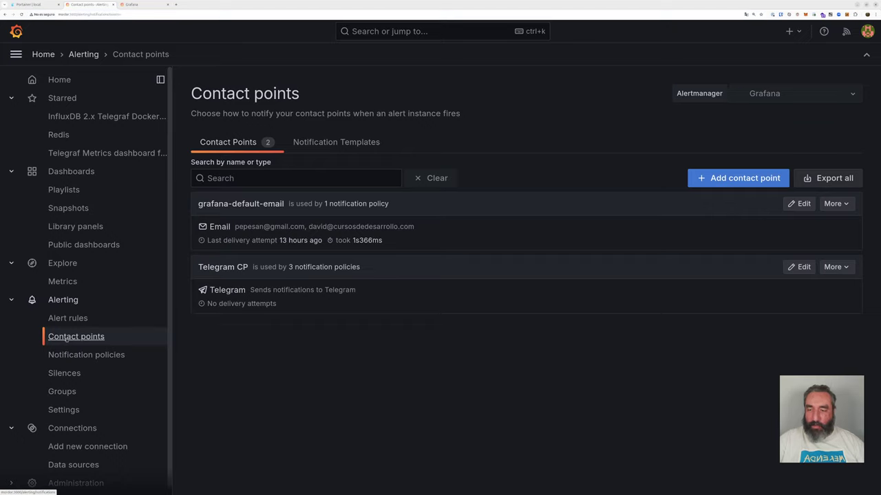
left_click_drag(199, 143, 259, 143)
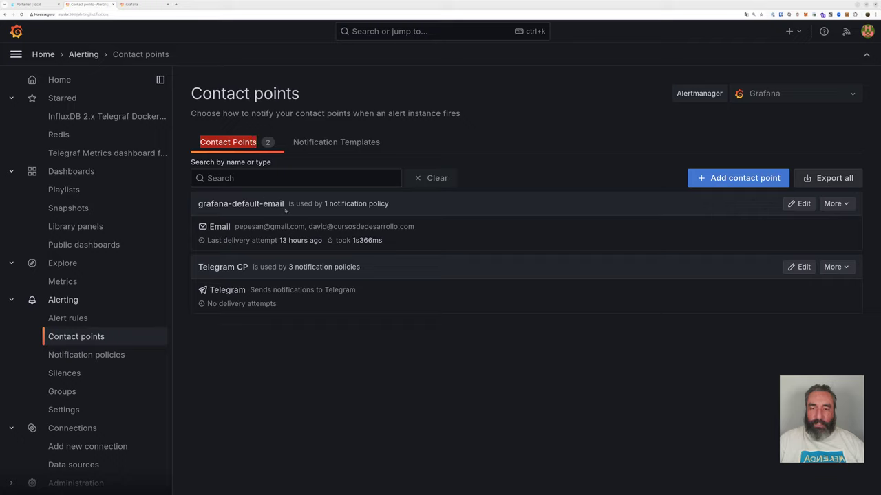
left_click_drag(285, 206, 198, 205)
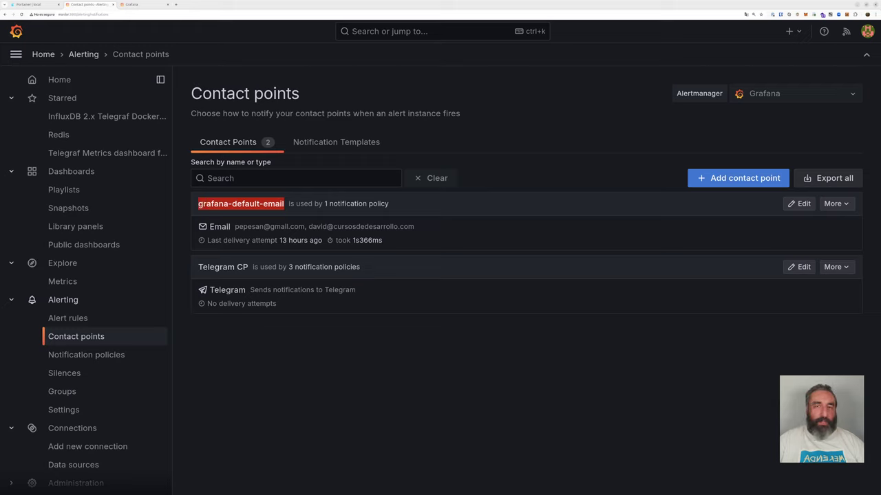
left_click(286, 207)
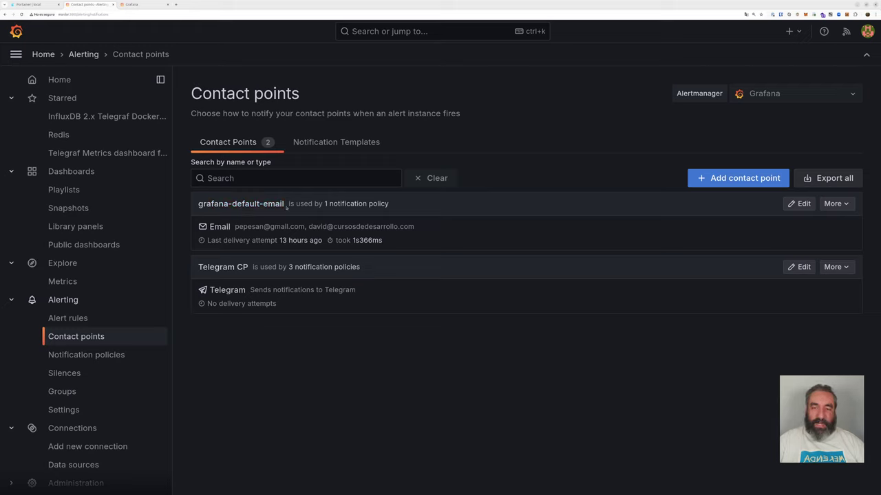
left_click_drag(286, 207, 197, 205)
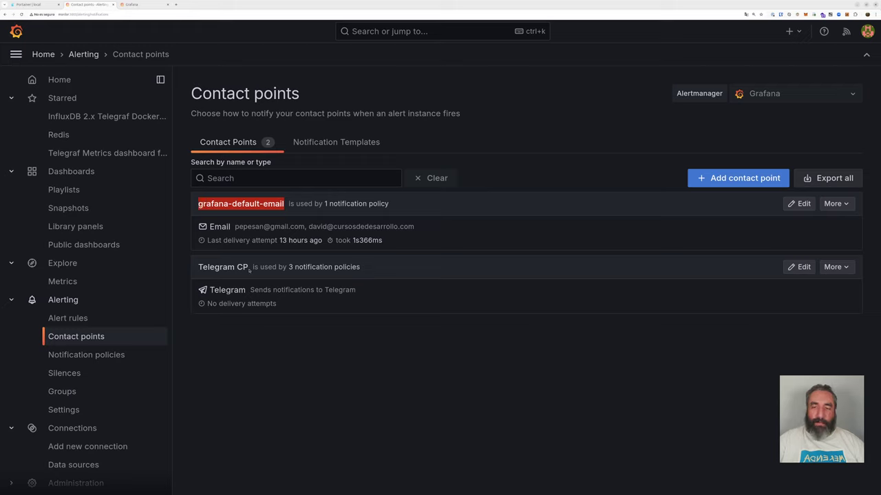
left_click_drag(250, 271, 197, 268)
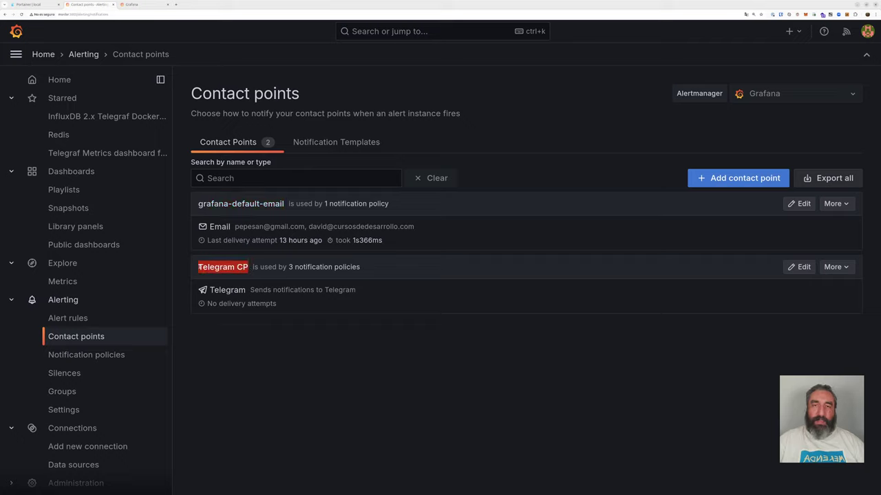
left_click(251, 268)
left_click_drag(251, 269, 198, 268)
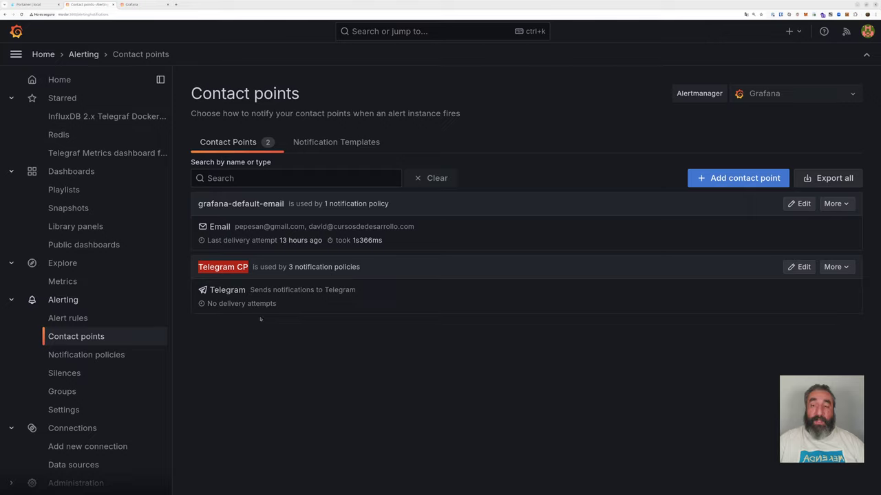
left_click_drag(300, 93, 190, 93)
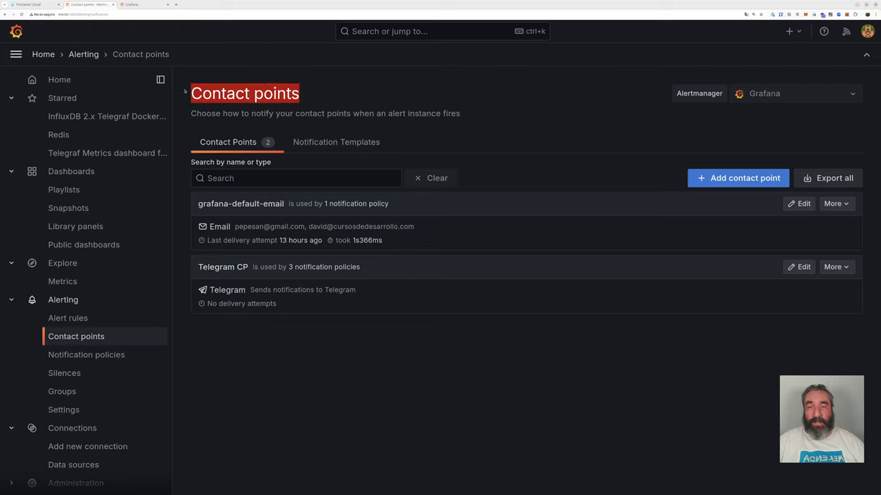
Step: Open the alert rule "Alto uso de CPU Lorien" from the "Cada 5 minutos" group in the lorien folder for editing
left_click(67, 318)
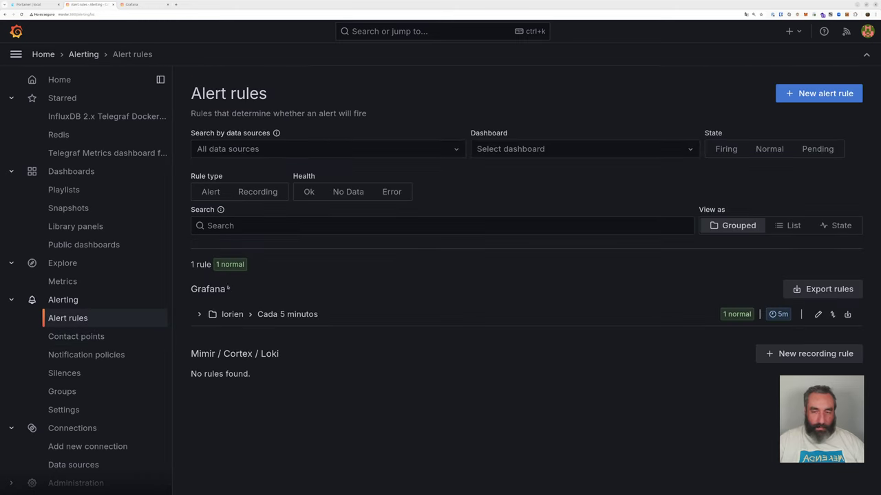
left_click(199, 313)
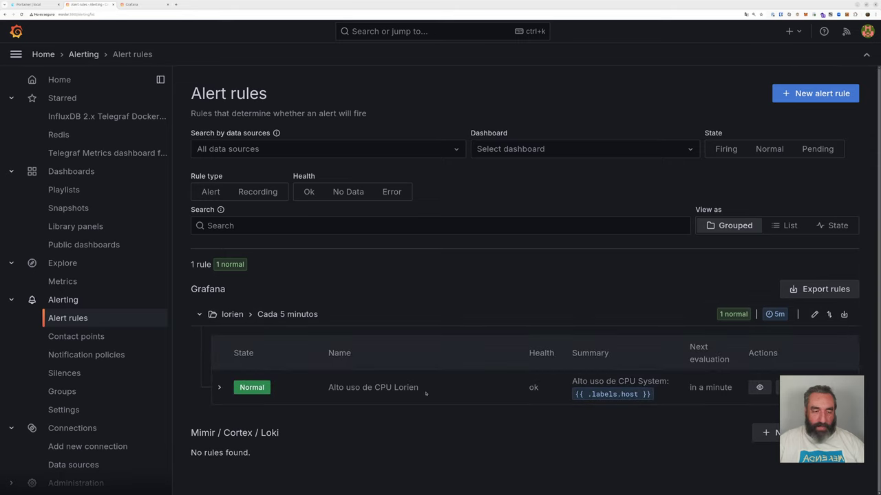
triple_click(399, 387)
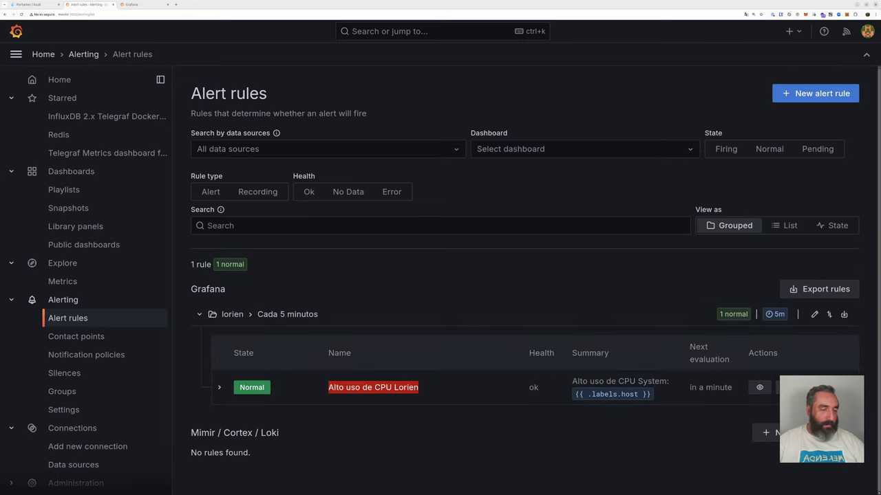
left_click(786, 387)
Step: Set the alert rule's notification contact point to Telegram CP, then save the rule and exit
scroll(447, 218, "down", 1)
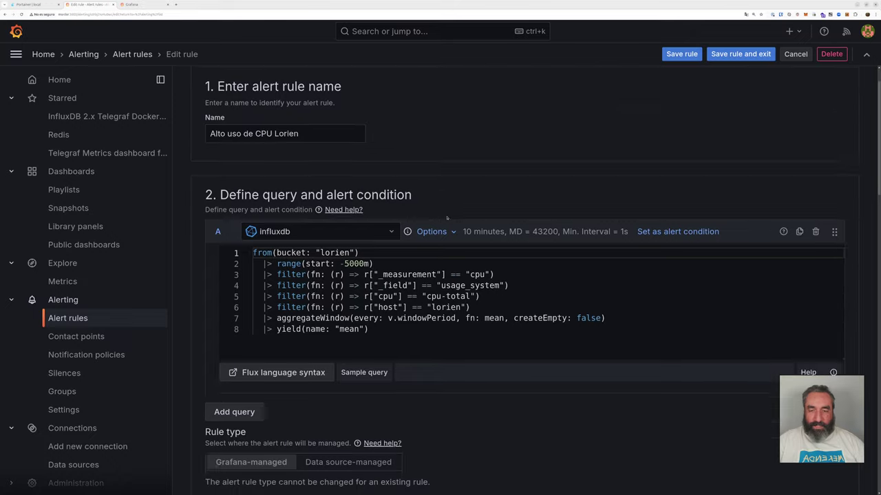
scroll(448, 218, "down", 10)
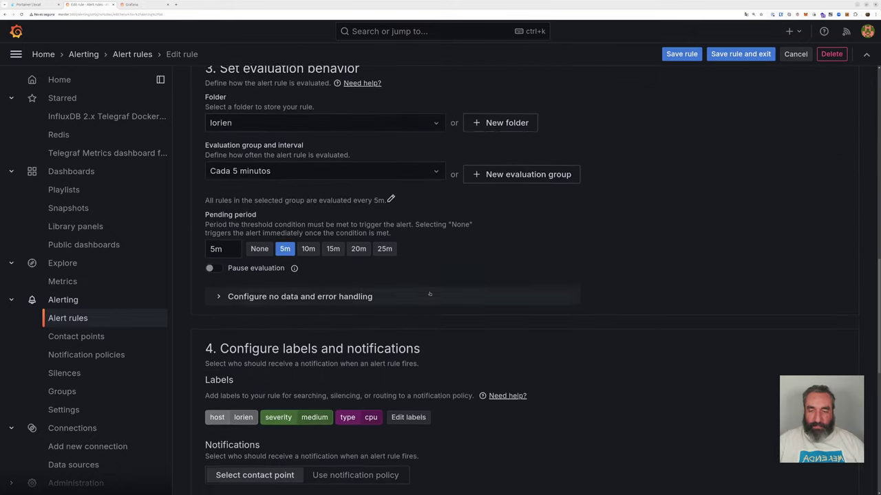
scroll(429, 294, "down", 5)
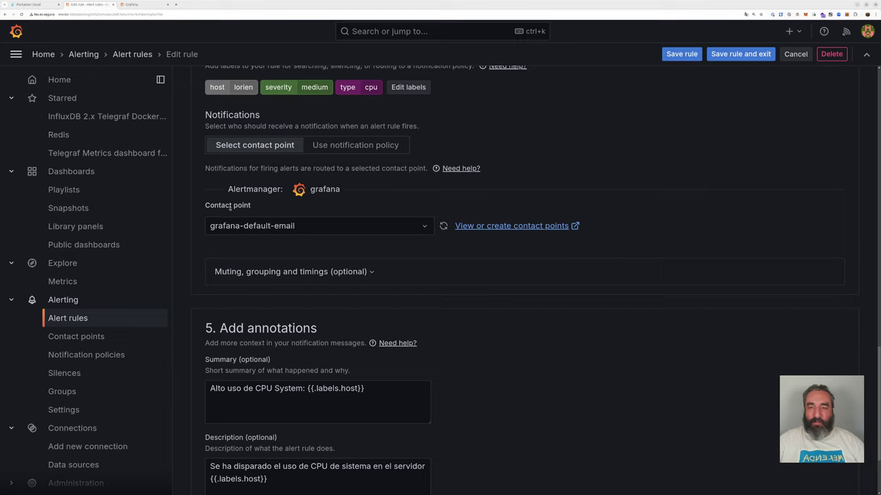
left_click_drag(252, 205, 205, 205)
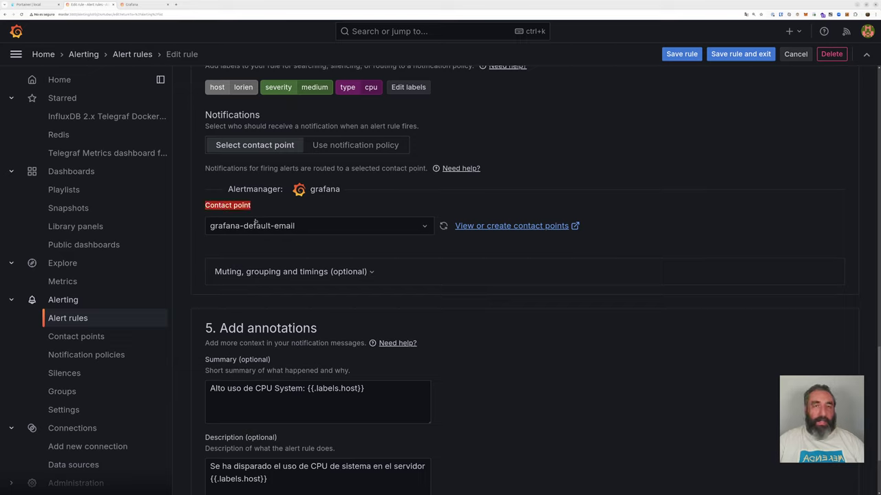
left_click(222, 208)
left_click(262, 227)
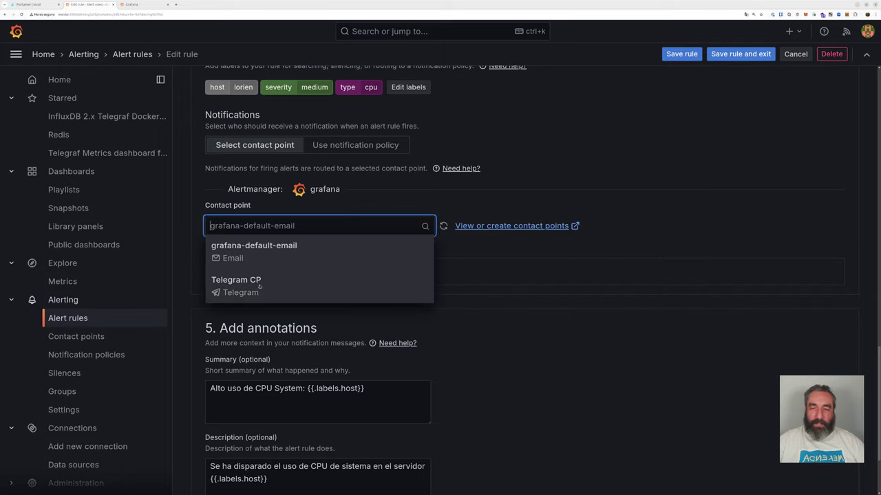
left_click(238, 286)
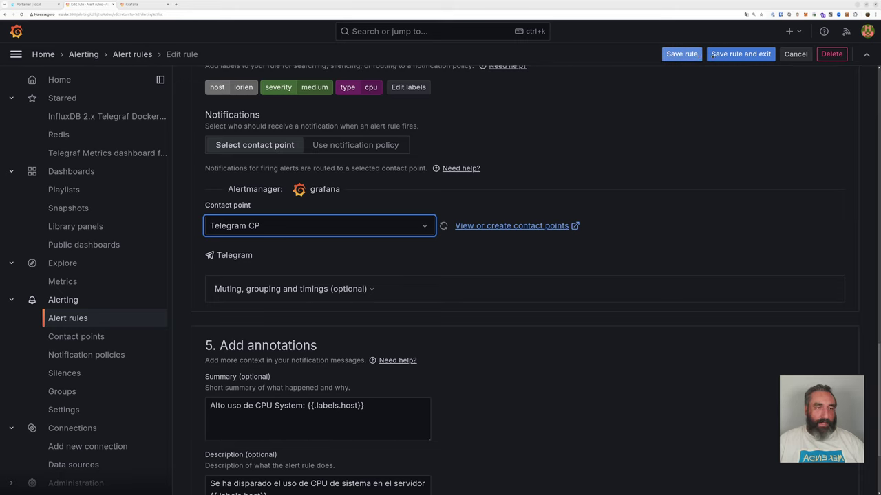
left_click(715, 53)
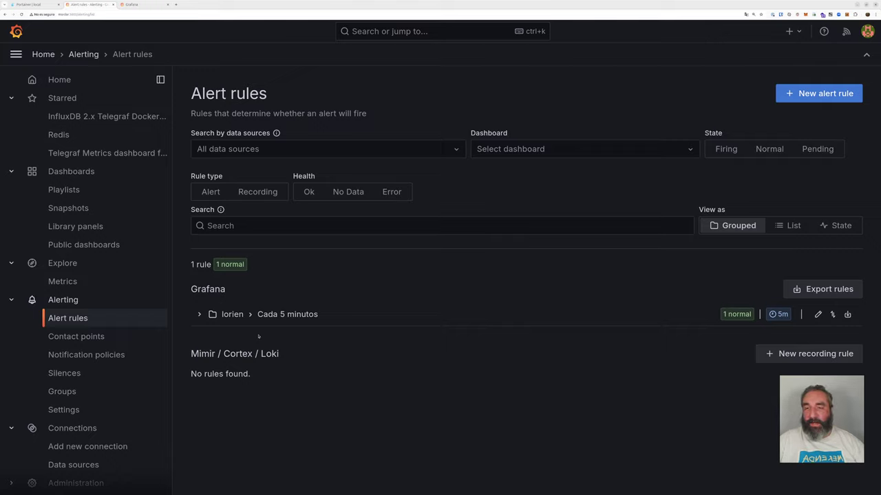
Step: In the local Grafana instance, open the starred Telegraf Metrics dashboard and set its bucket to monitor
left_click(134, 5)
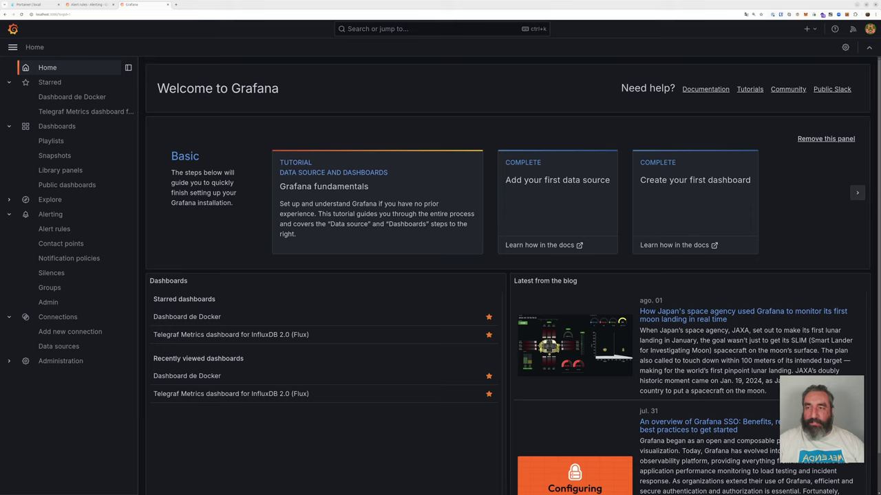
left_click(88, 112)
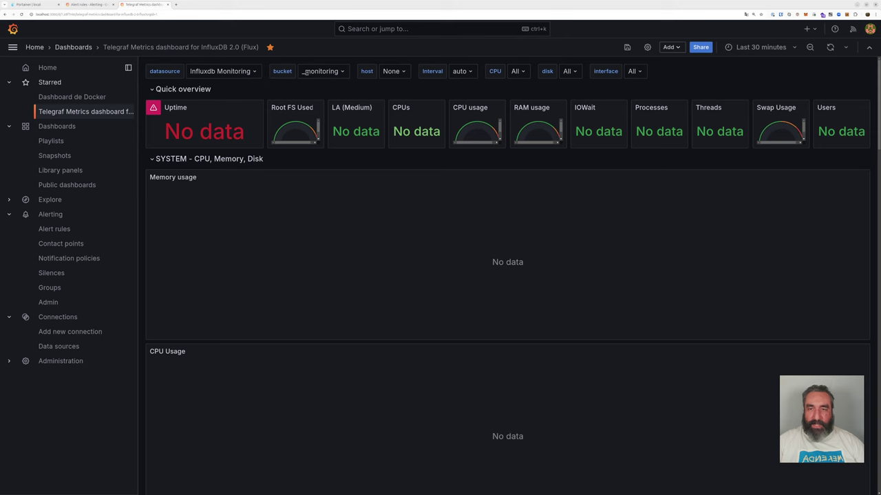
left_click(322, 71)
left_click(315, 106)
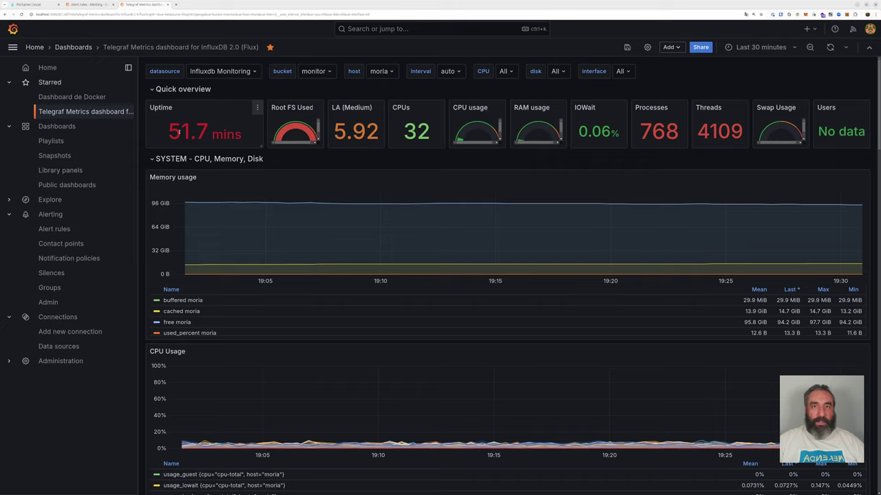
Step: Expand the "Alertas de CPU" alert rule group in the local Grafana instance and examine the "CPU alta" rule
left_click(53, 230)
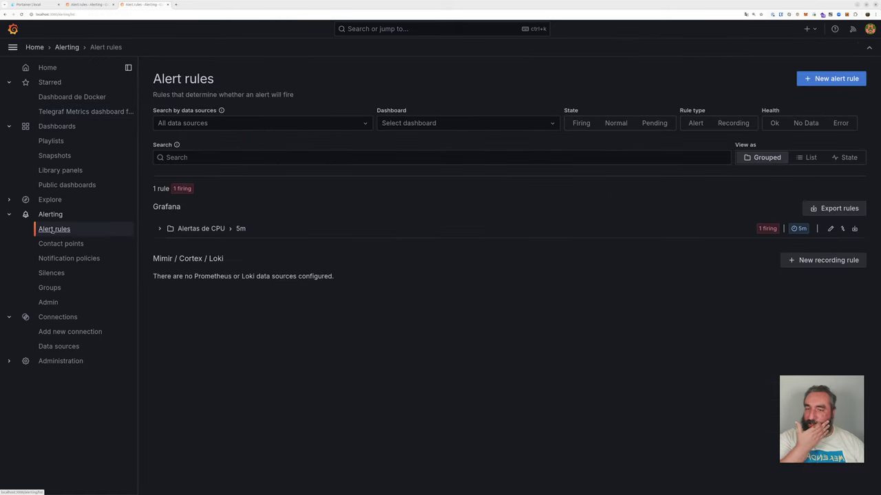
left_click(160, 229)
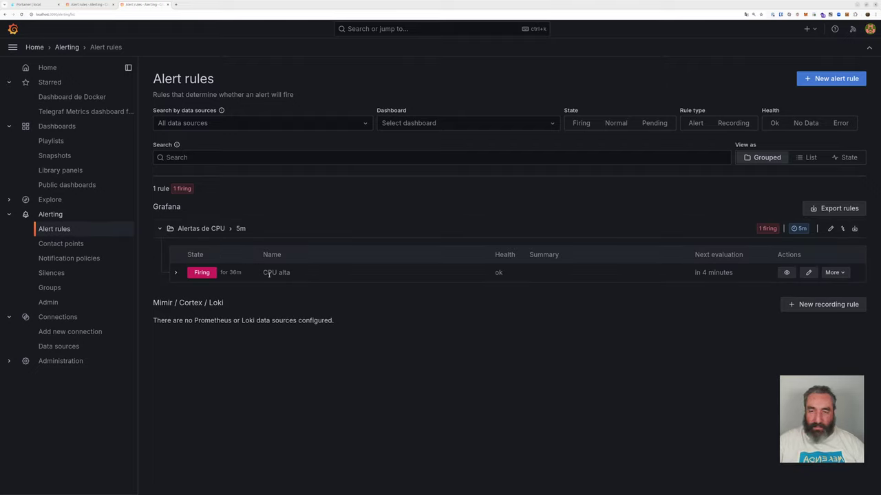
left_click_drag(264, 272, 509, 285)
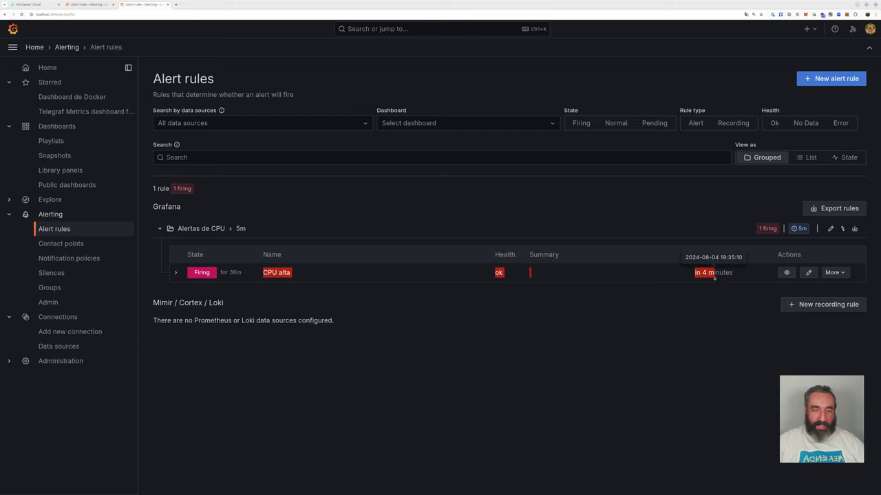
left_click(556, 317)
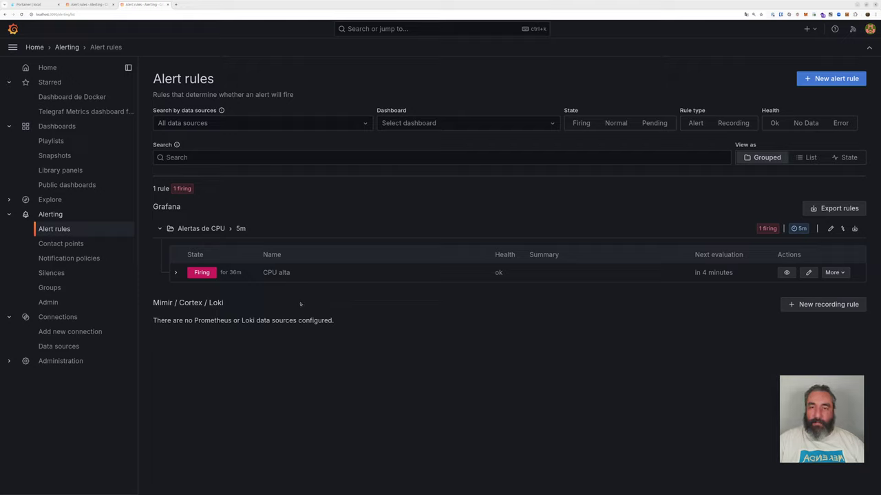
Step: Examine the local instance's grafana-default-email contact point and the details of its last delivery attempt
left_click(52, 245)
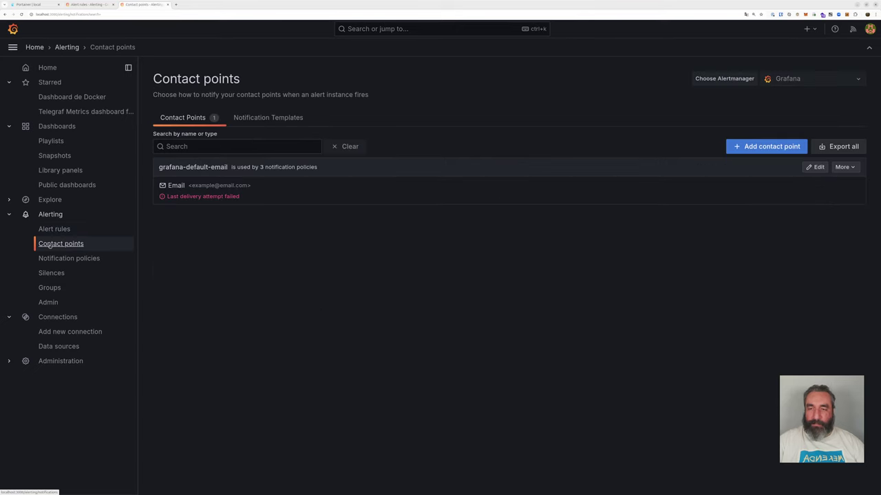
left_click_drag(241, 197, 162, 198)
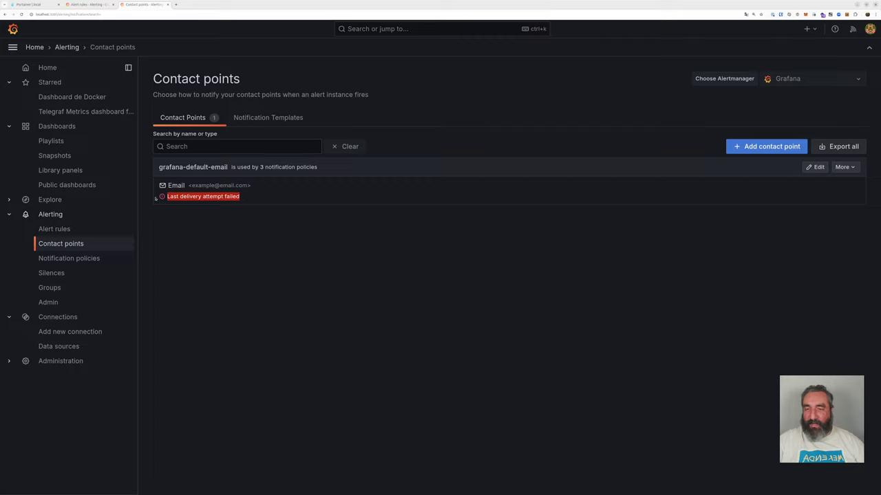
left_click_drag(159, 168, 228, 168)
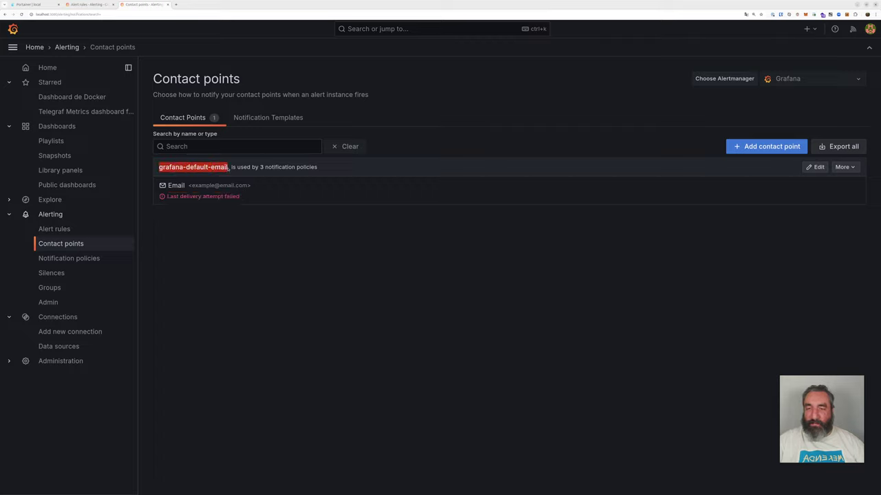
left_click_drag(245, 198, 161, 198)
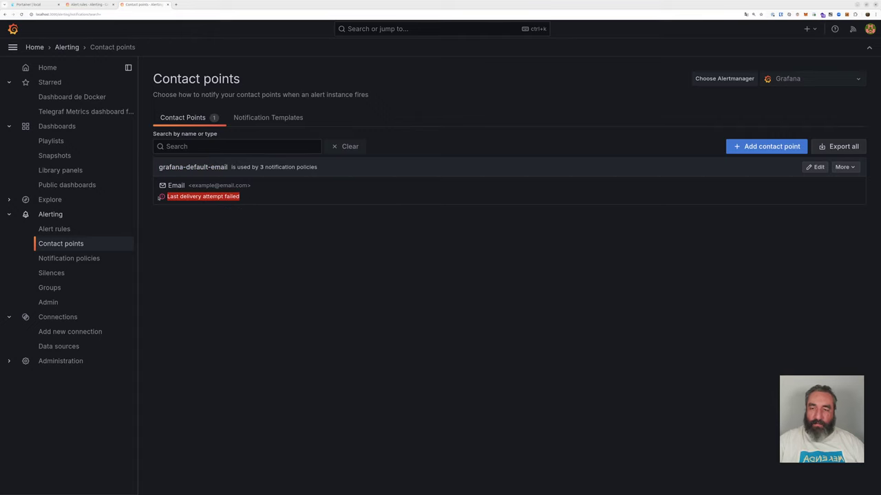
mouse_move(170, 197)
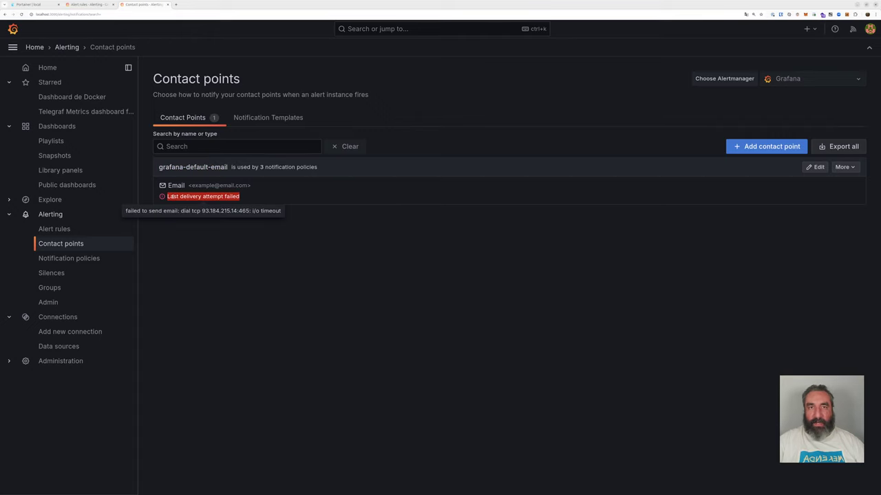
left_click(265, 199)
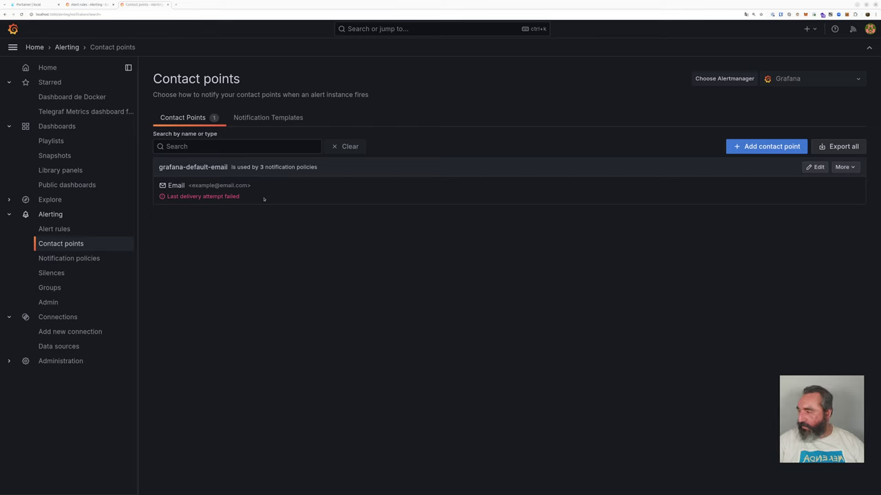
Step: Switch to the terminal and highlight the GF_SMTP variables in the printed environment configuration
key("alt+Tab")
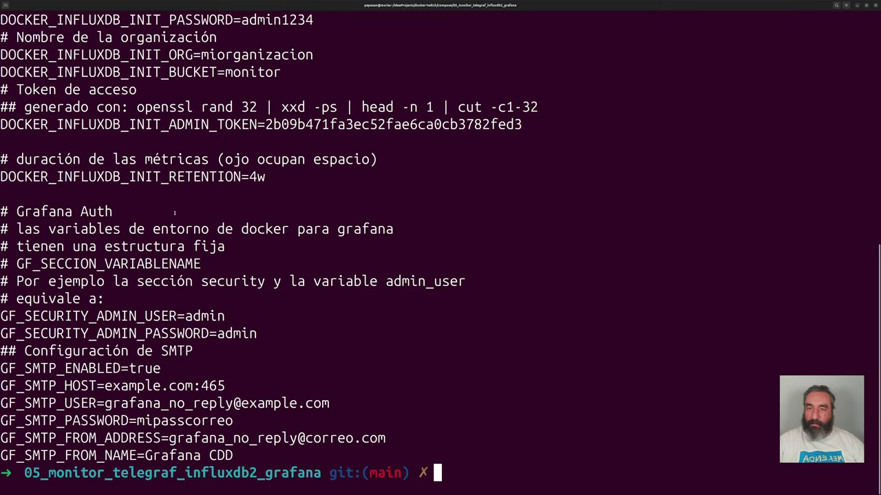
left_click_drag(237, 457, 6, 368)
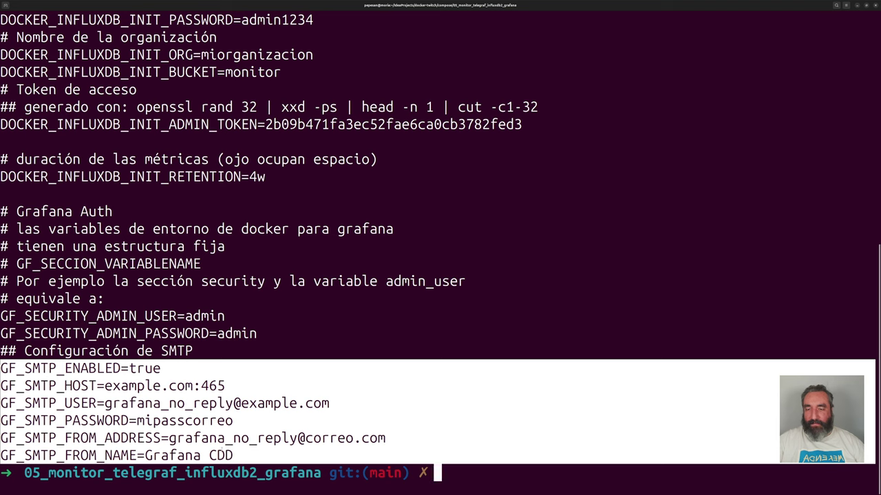
Step: Switch back to Grafana and start a new contact point named "Telegram cp"
left_click_drag(237, 457, 5, 368)
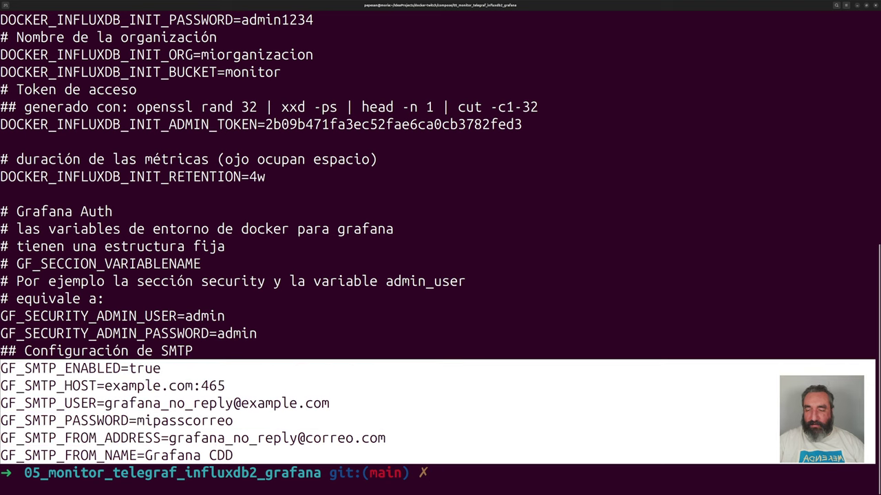
key("alt+Tab")
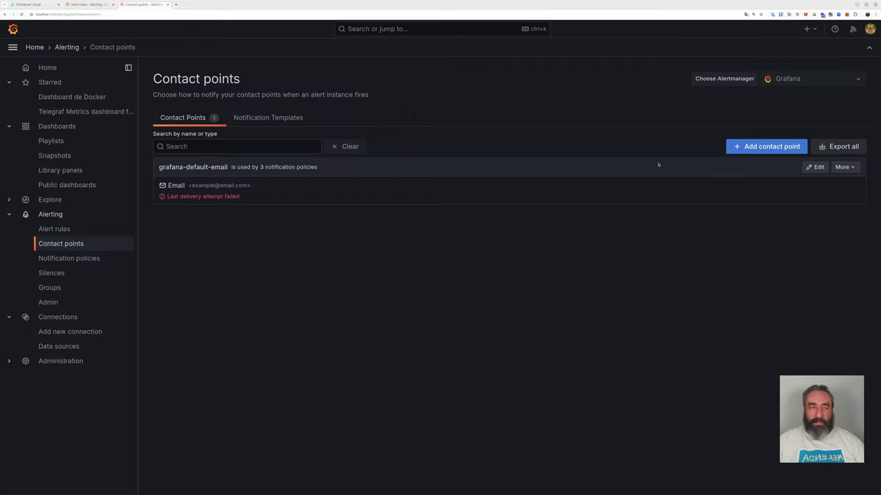
left_click(749, 148)
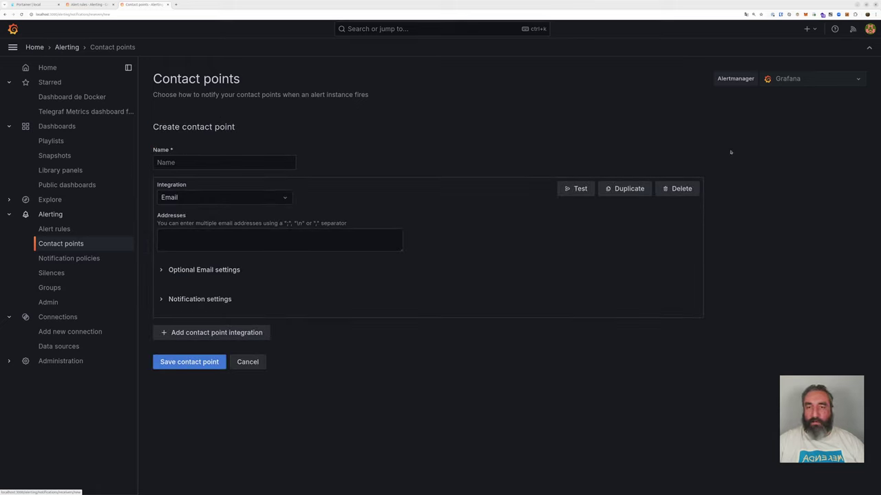
left_click(194, 161)
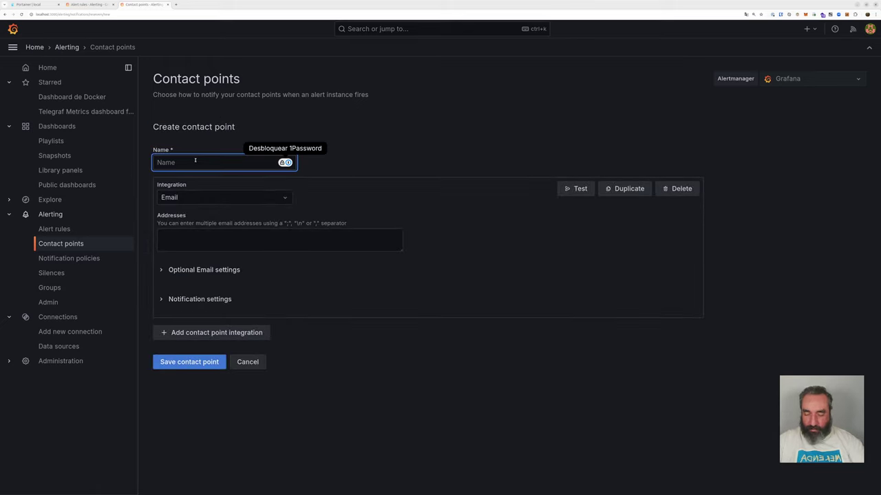
type("Telegram cp")
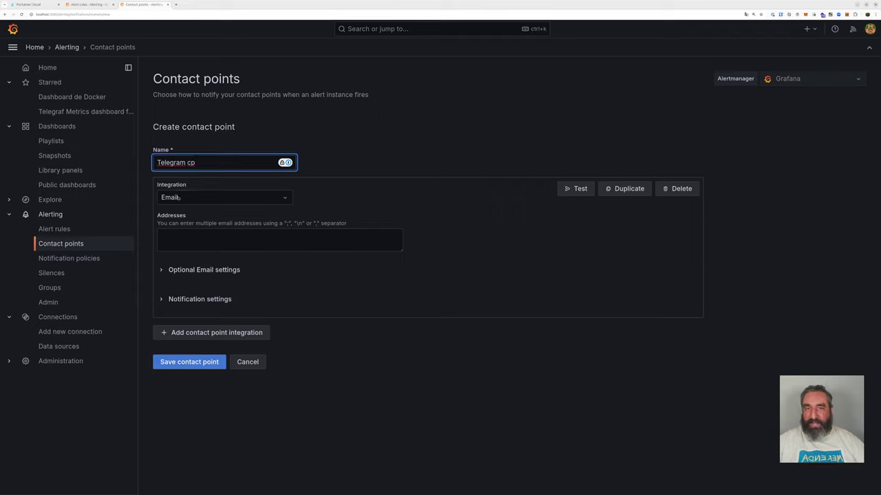
Step: Choose Telegram as the integration for the new contact point
left_click(179, 198)
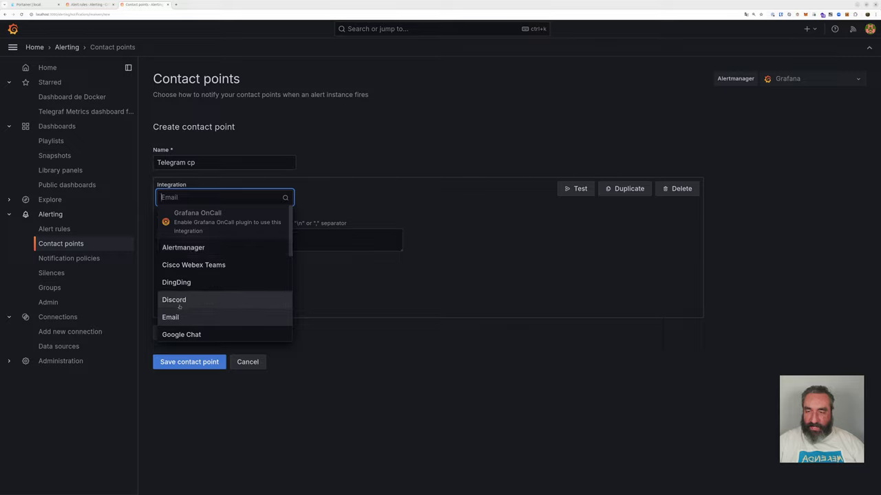
scroll(240, 288, "down", 4)
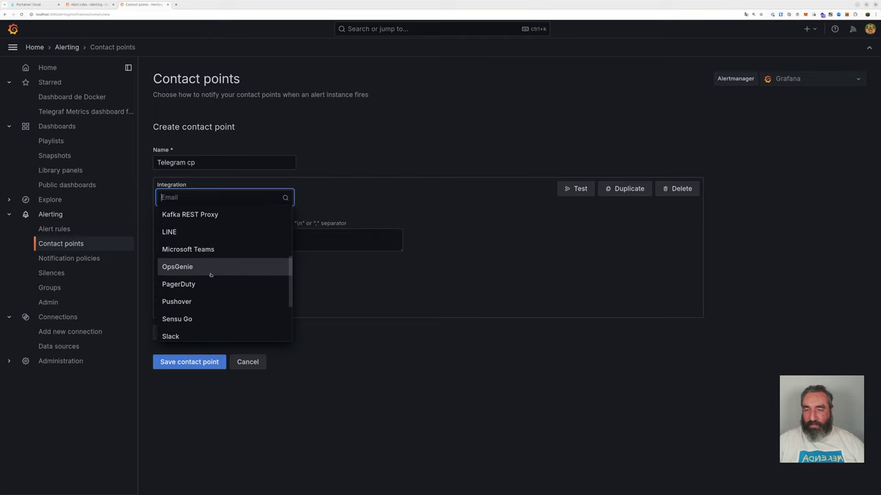
scroll(206, 268, "down", 2)
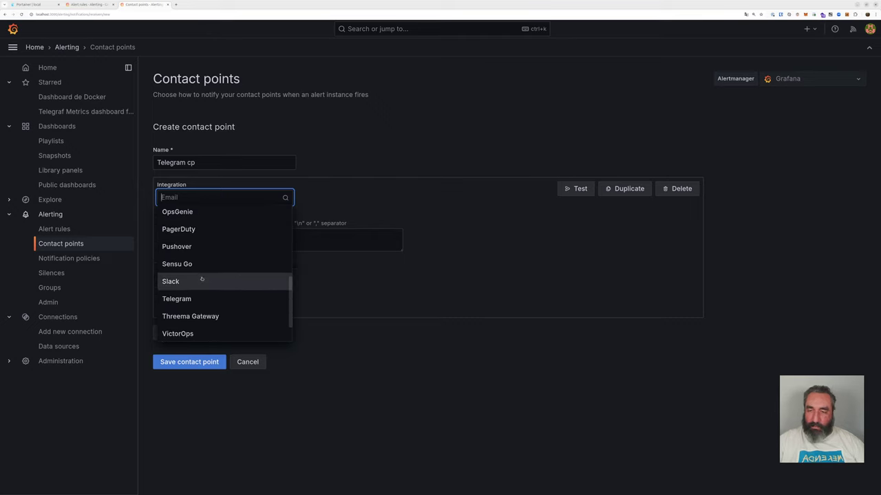
scroll(219, 309, "down", 1)
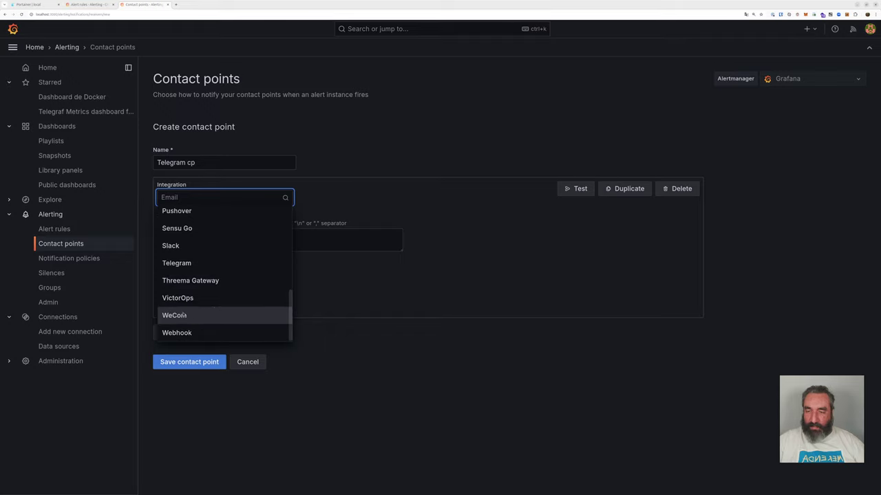
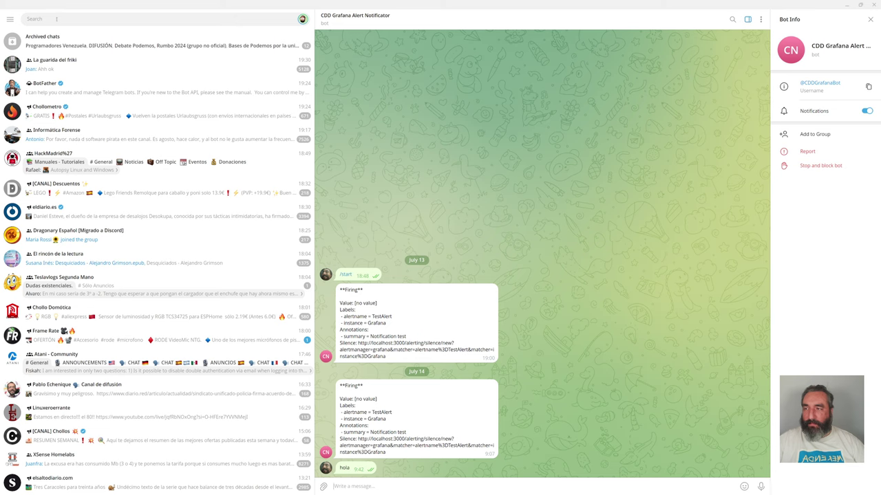
Step: In the Telegram app, search for "botfather" and open the BotFather chat
left_click(59, 19)
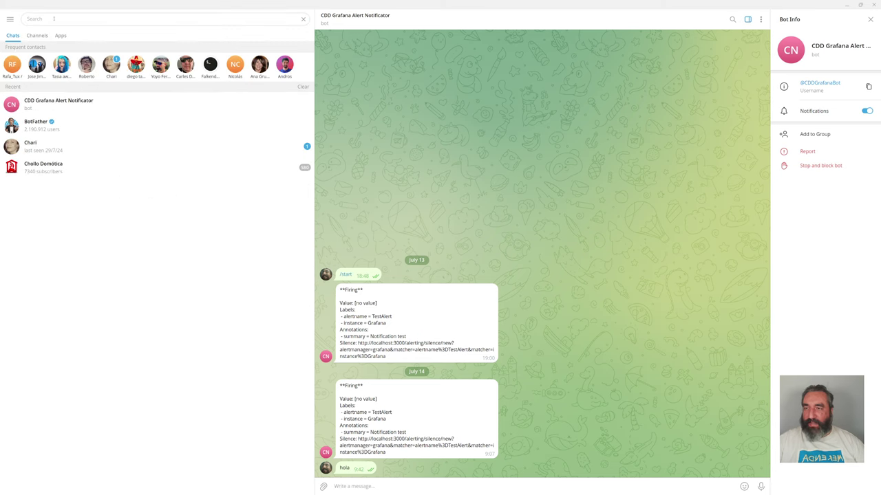
type("bot")
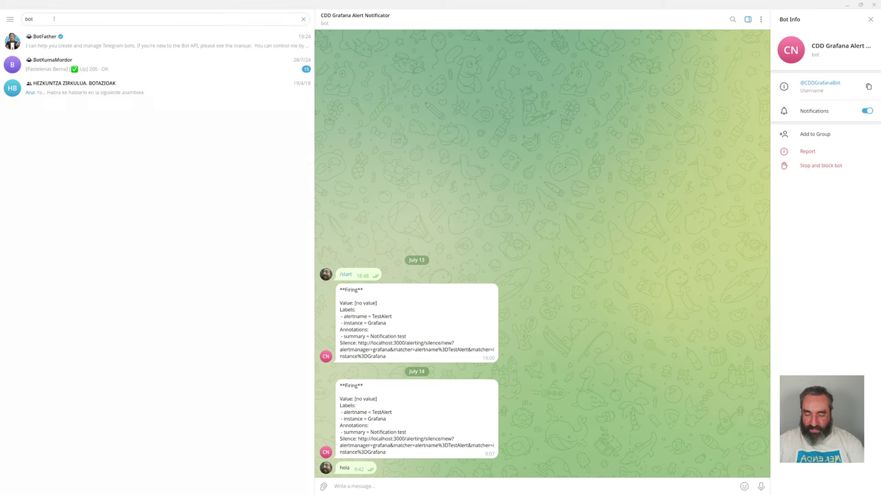
type("father")
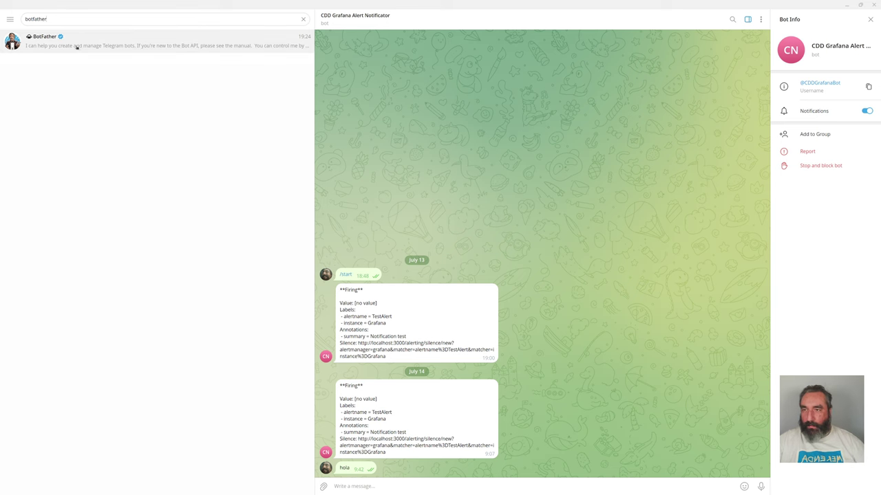
left_click(76, 46)
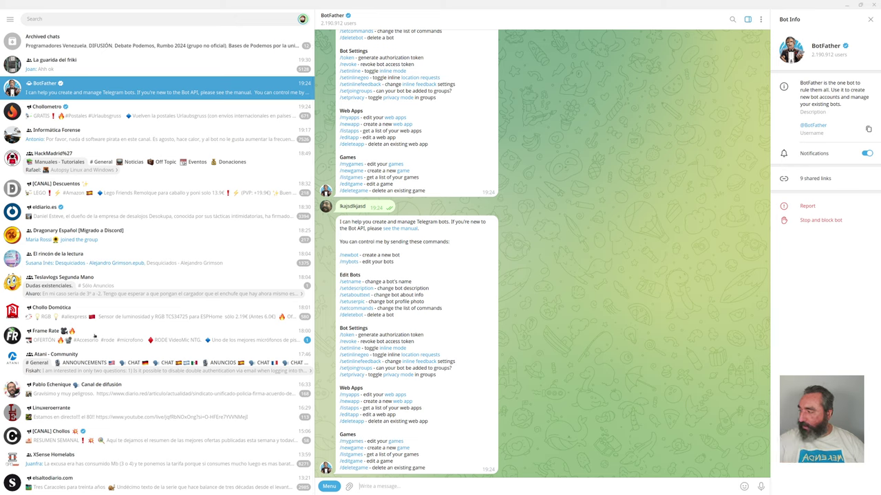
Step: Send BotFather the /newbot command to begin creating a bot
left_click(381, 486)
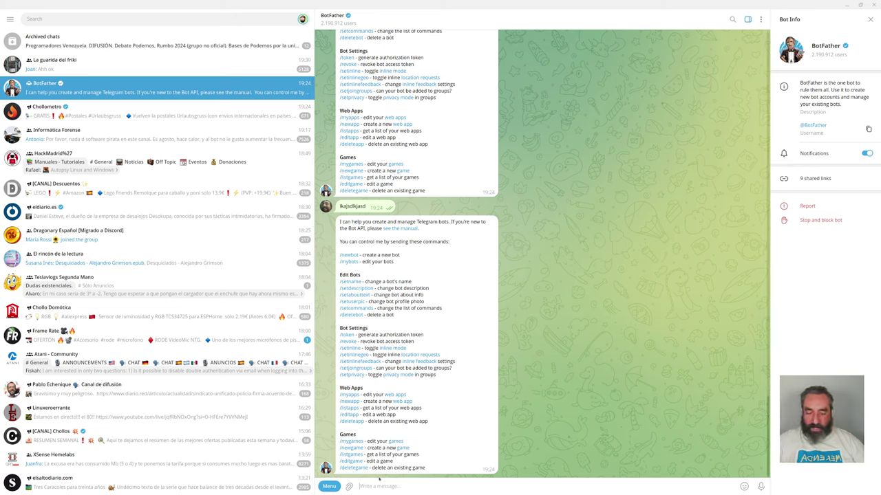
type("/new")
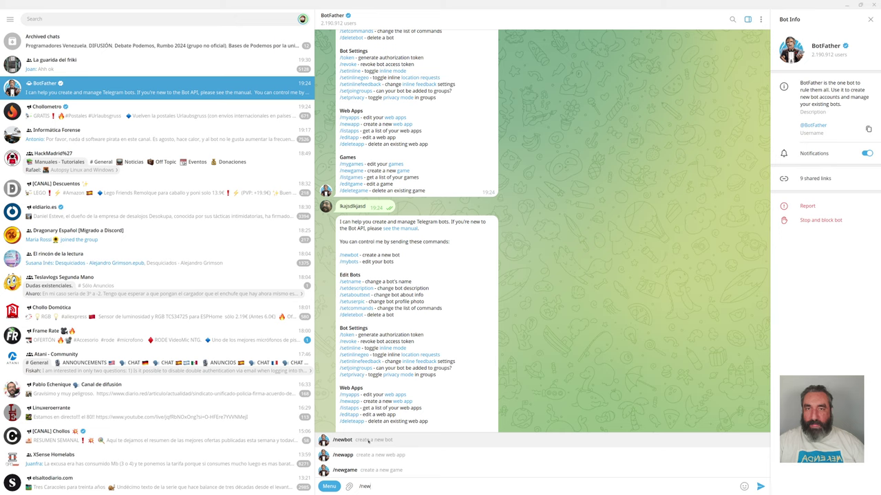
left_click(368, 440)
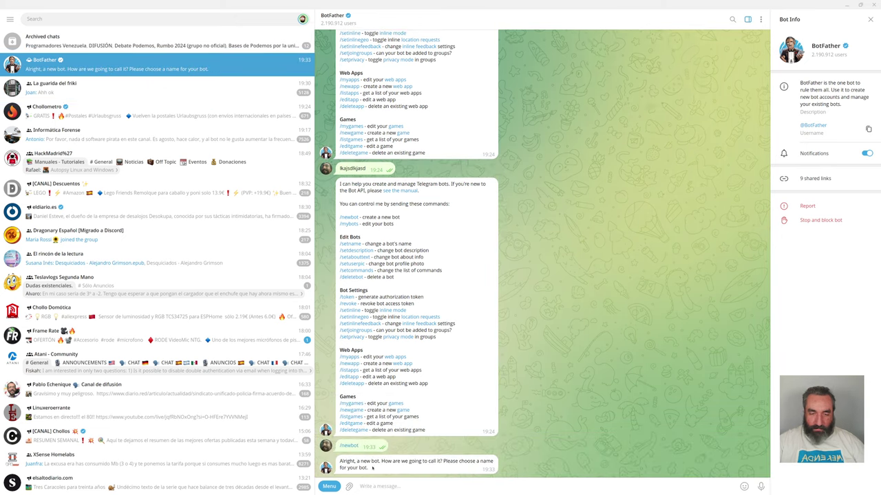
Step: Give the new bot the name "Twitch Grafana Alert Notificator" and send it to BotFather
double_click(429, 465)
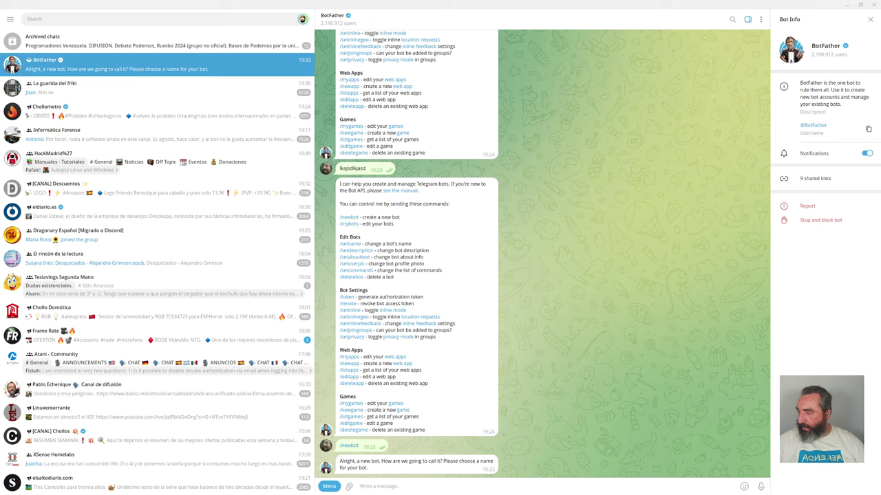
type("CDD Grafana Alert Notificator")
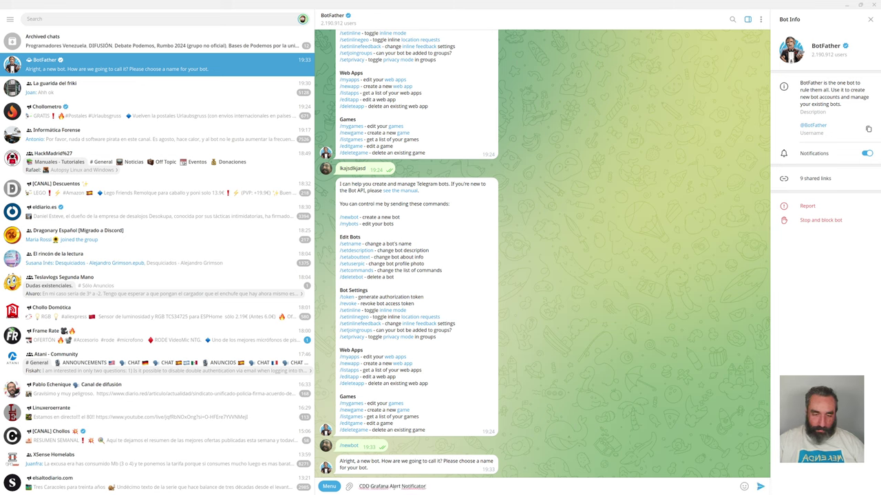
key("BackSpace")
key("BackSpace")
key("BackSpace")
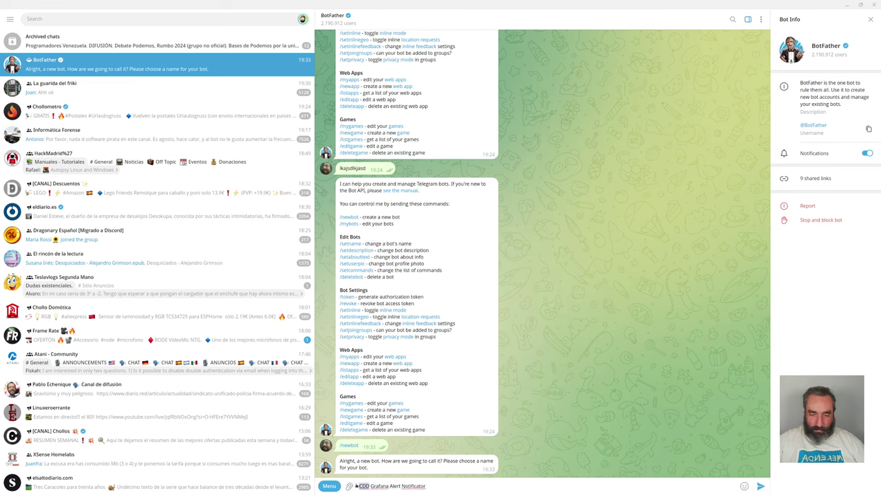
type("Twitch")
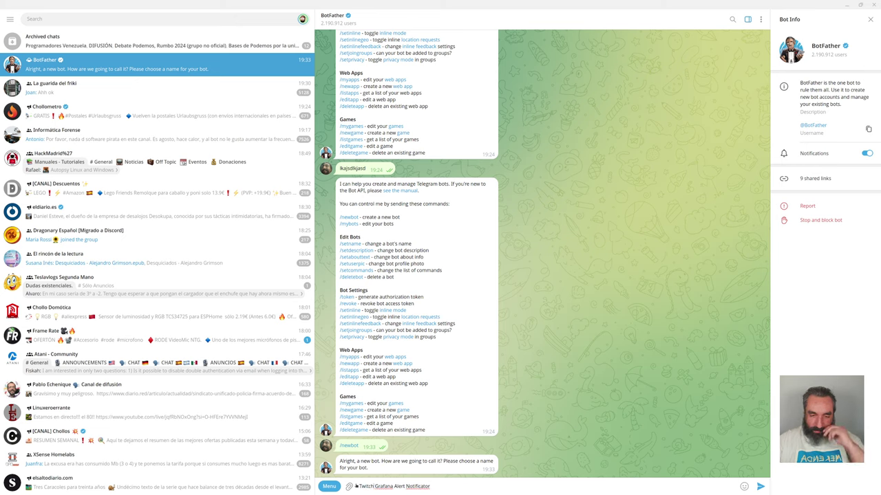
key("End")
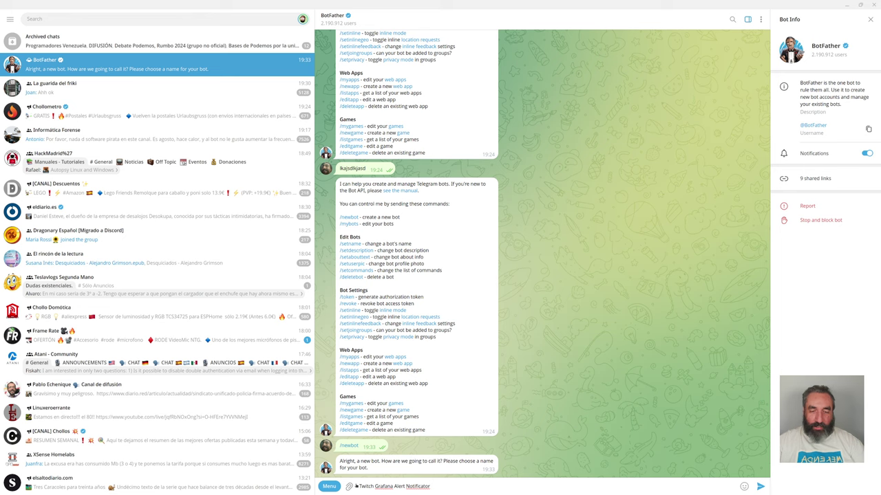
key("Return")
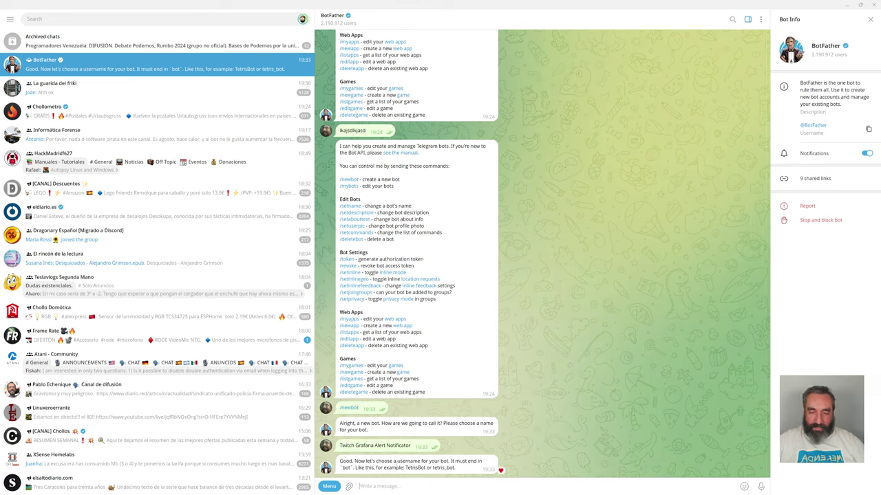
Step: Check BotFather's username requirements and send "TwitchGrafanaBot" as the bot's username
left_click_drag(397, 461, 438, 462)
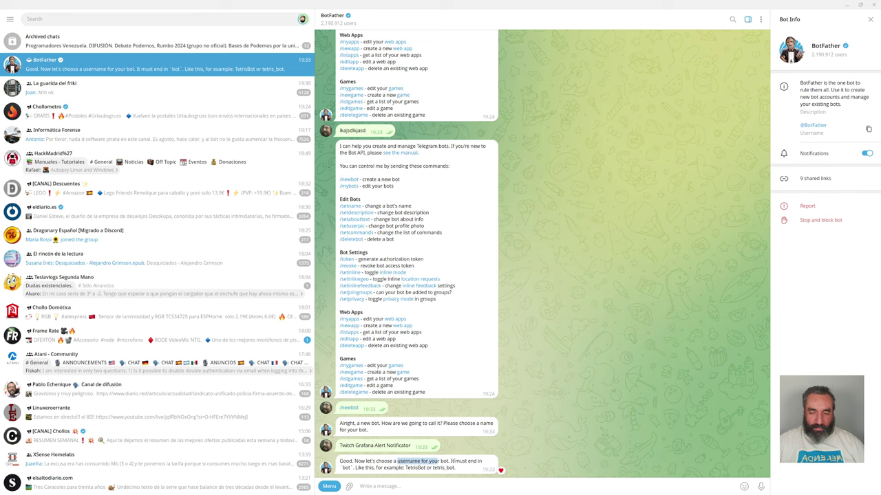
left_click_drag(449, 461, 458, 462)
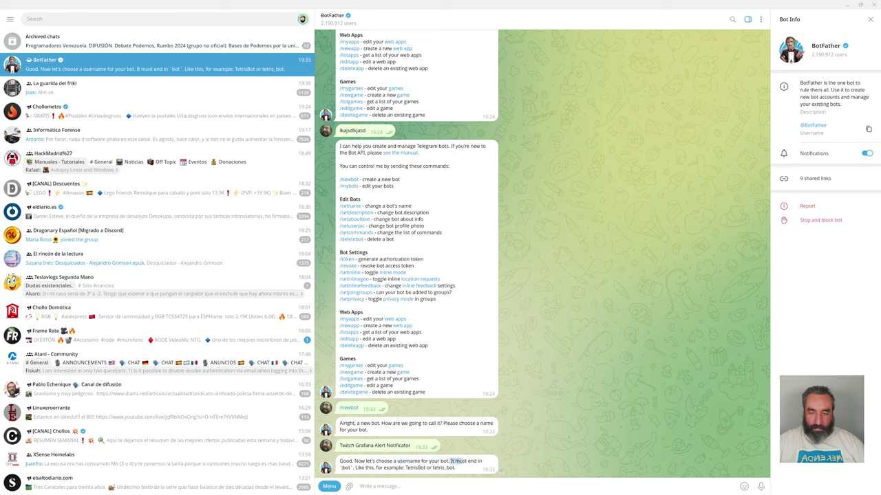
double_click(346, 468)
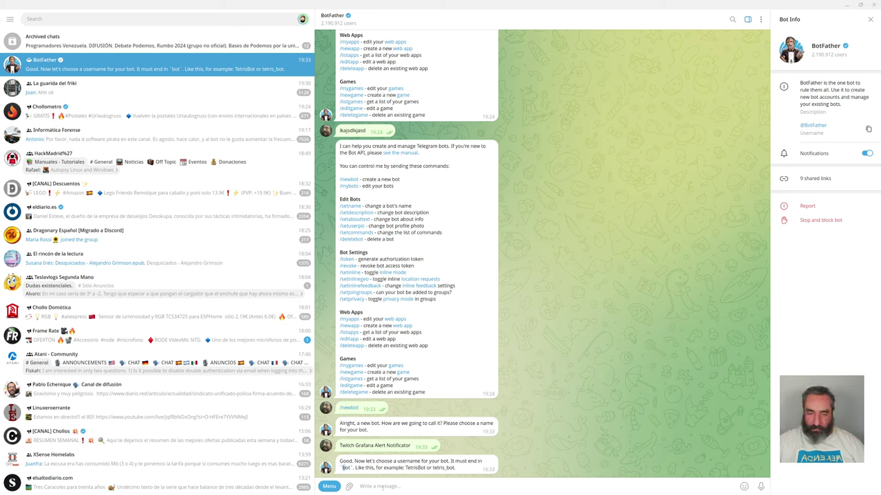
type("Twitch")
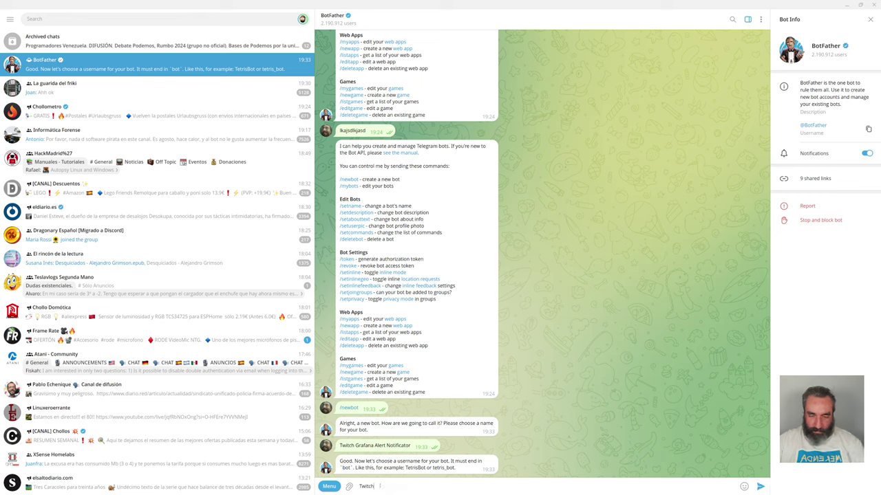
type("GrafanaBot")
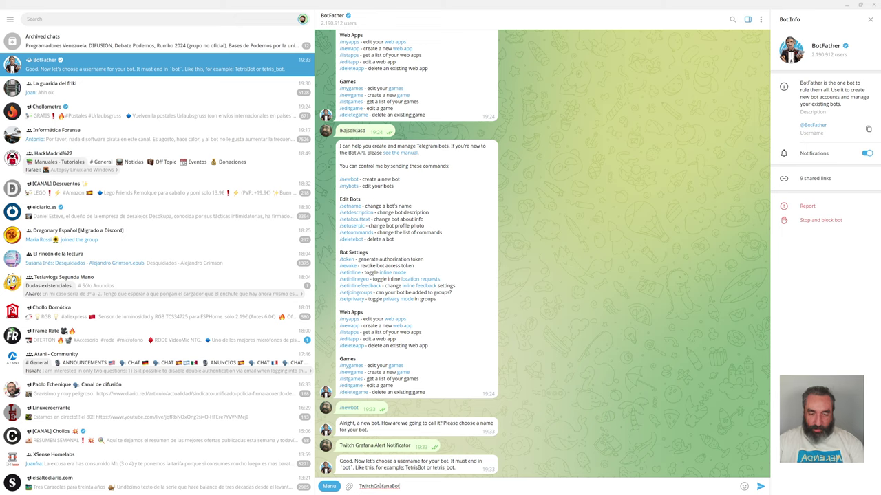
key("Return")
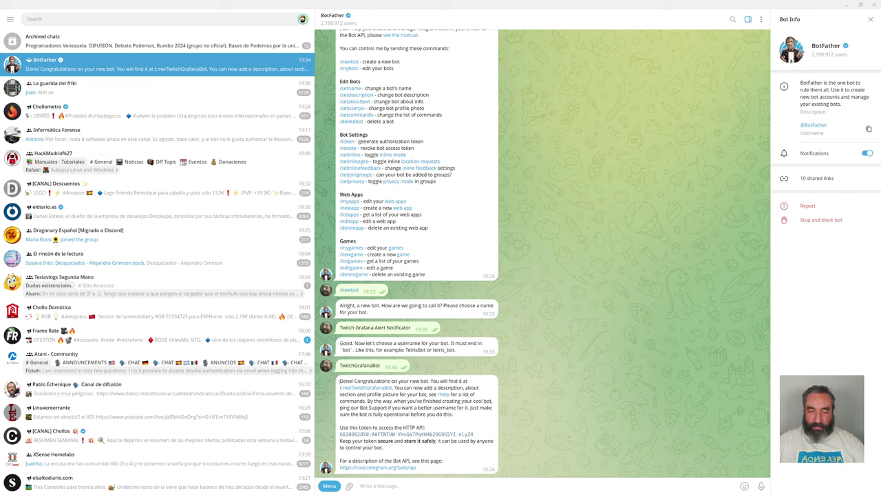
Step: Copy the new bot's API token from BotFather's reply and paste it as the BOT API Token of the Grafana contact point
left_click_drag(339, 383, 392, 387)
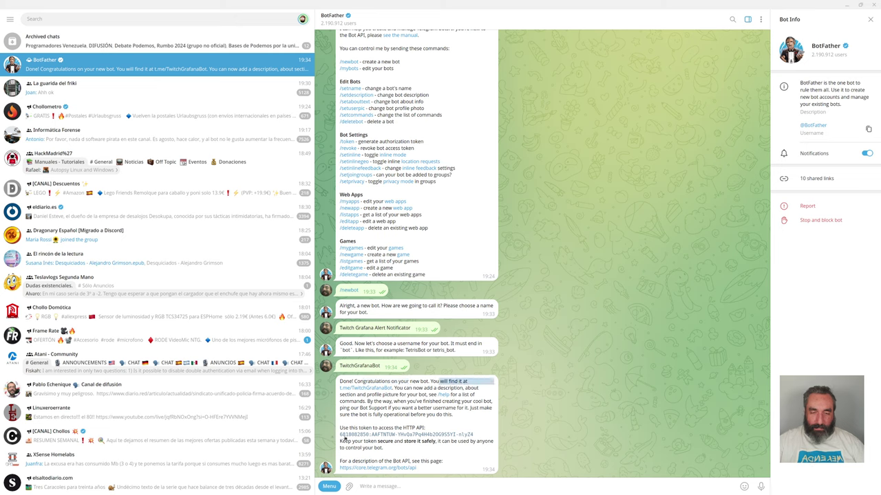
left_click_drag(340, 435, 474, 435)
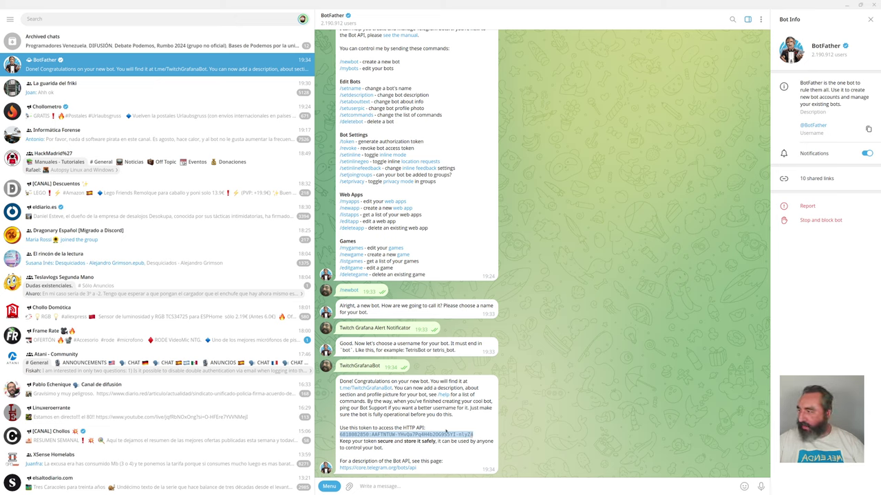
key("alt+Tab")
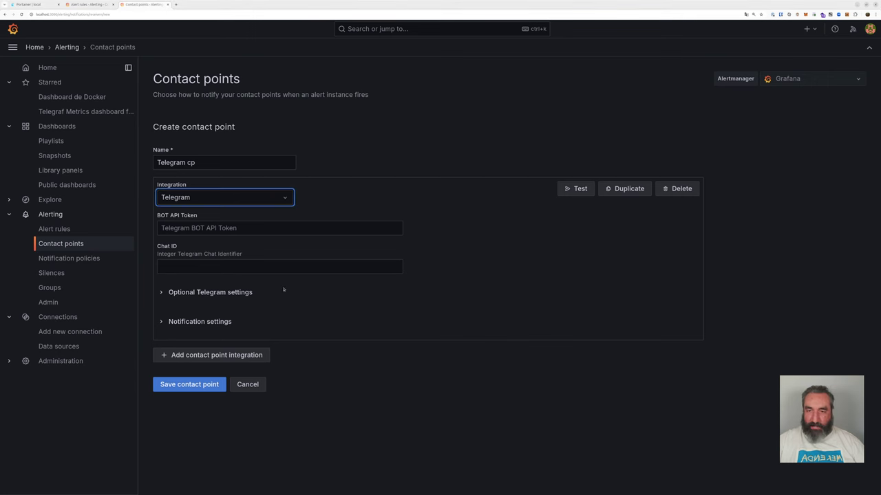
left_click(223, 229)
key("ctrl+v")
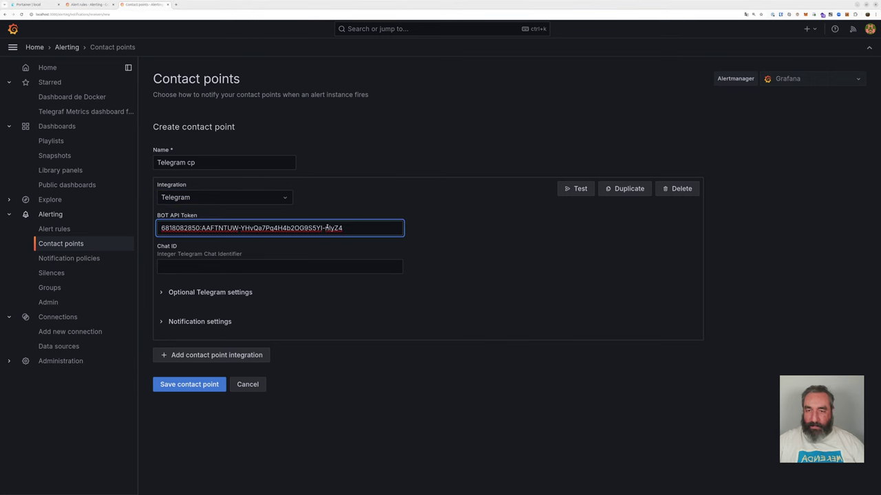
left_click_drag(354, 230, 154, 230)
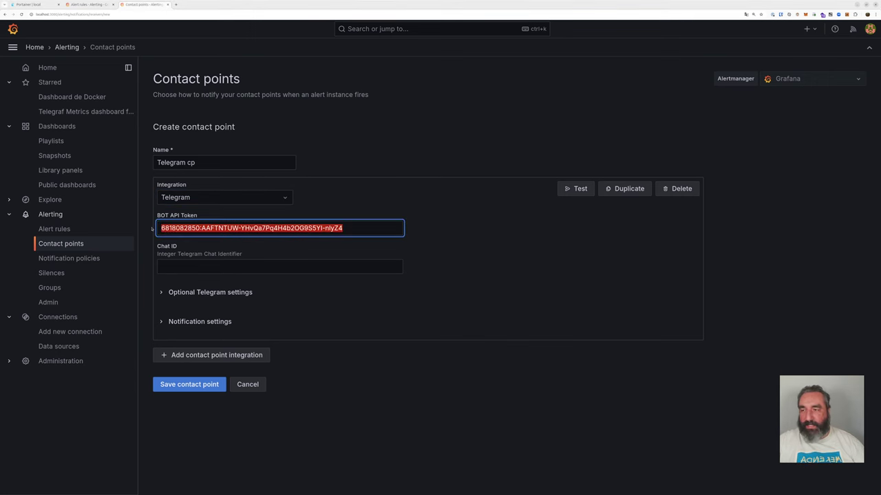
left_click_drag(355, 230, 159, 228)
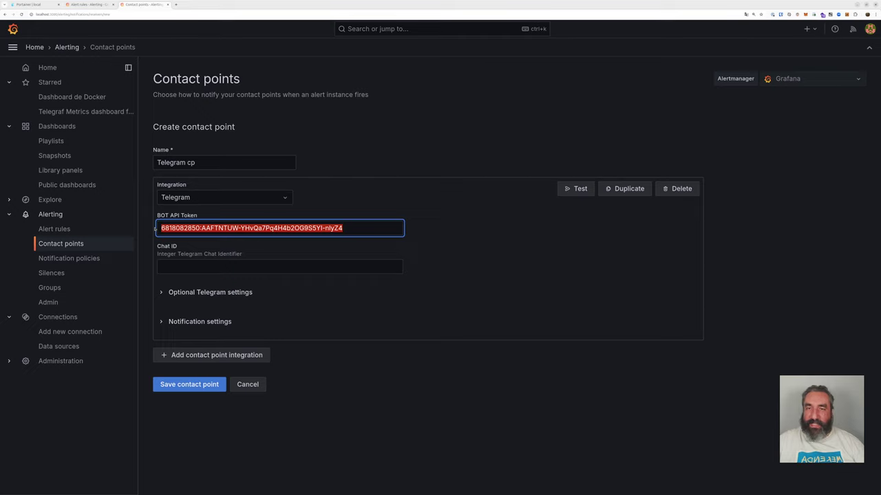
left_click_drag(352, 230, 163, 227)
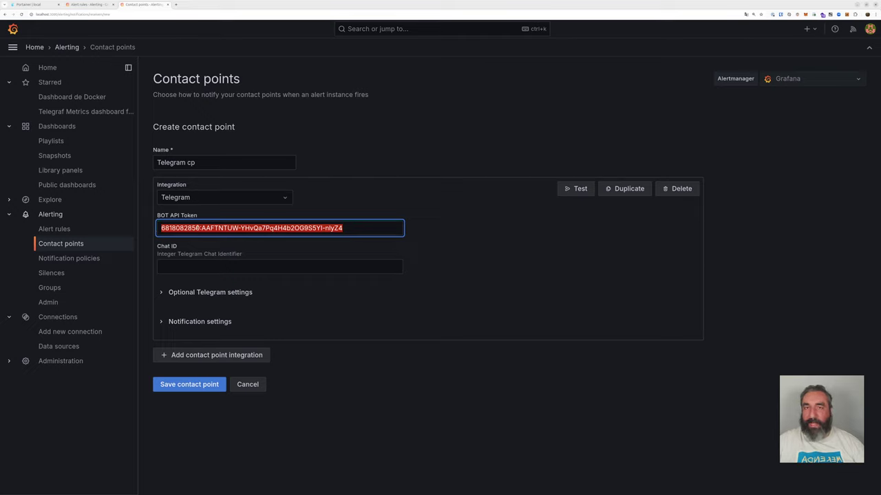
left_click(354, 229)
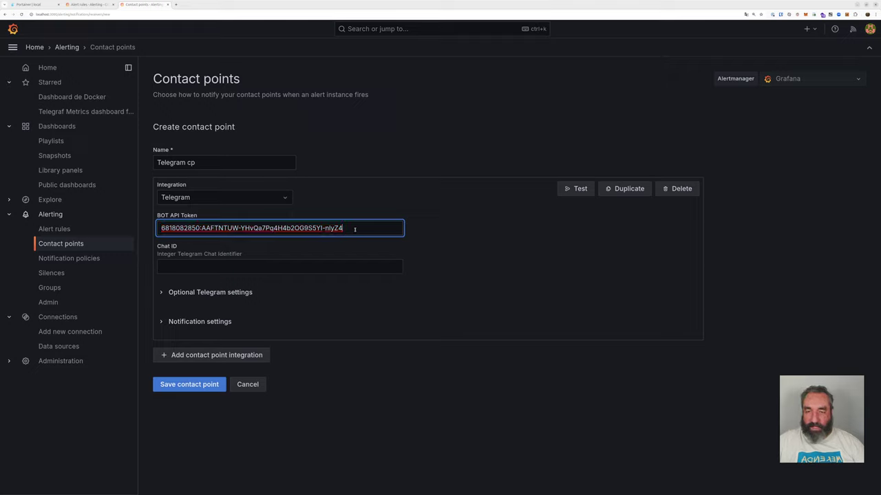
left_click_drag(353, 230, 160, 228)
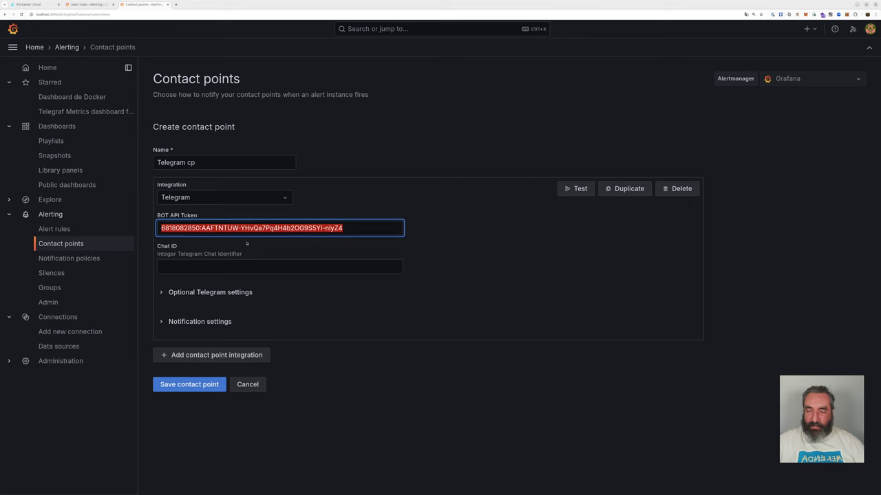
Step: Switch to Telegram and search for the bot by its display name "Twitch Grafana Alert Notificator"
key("alt+Tab")
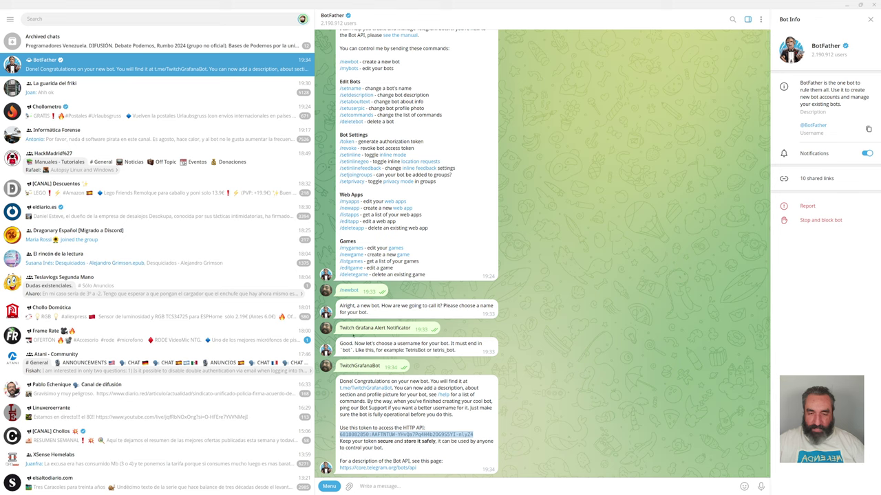
left_click_drag(339, 328, 411, 328)
key("ctrl+c")
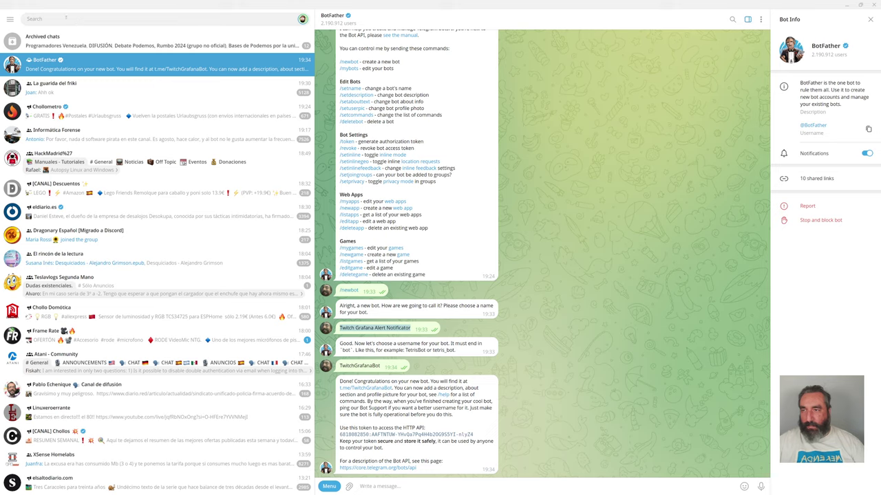
left_click(62, 18)
key("ctrl+v")
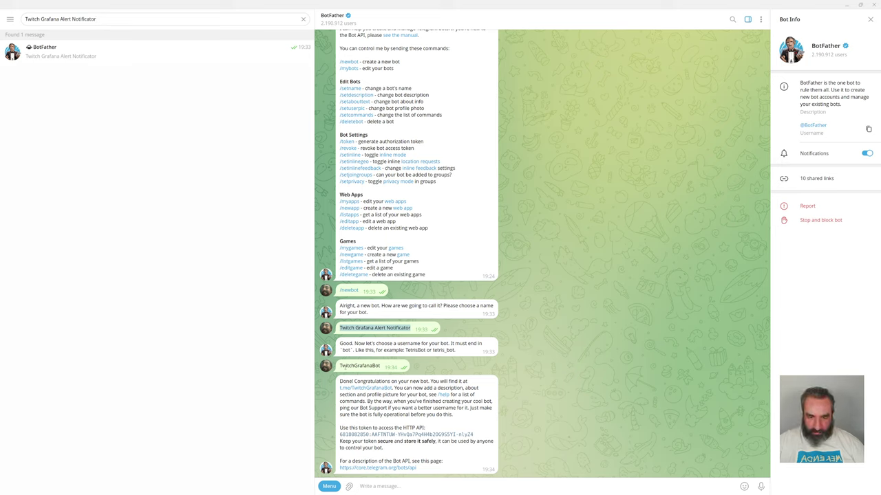
Step: Find the bot by its username "TwitchGrafanaBot", copied from the BotFather chat, and start a conversation with it
left_click_drag(339, 365, 379, 365)
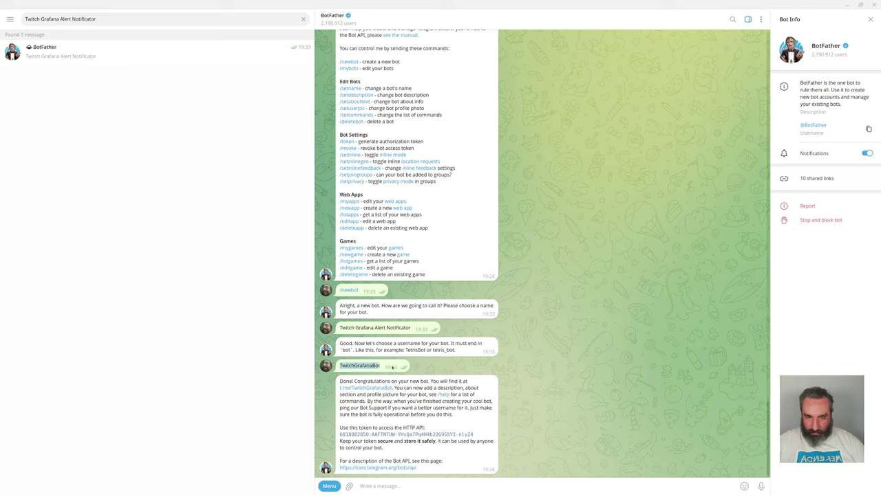
left_click_drag(381, 367, 338, 365)
key("ctrl+c")
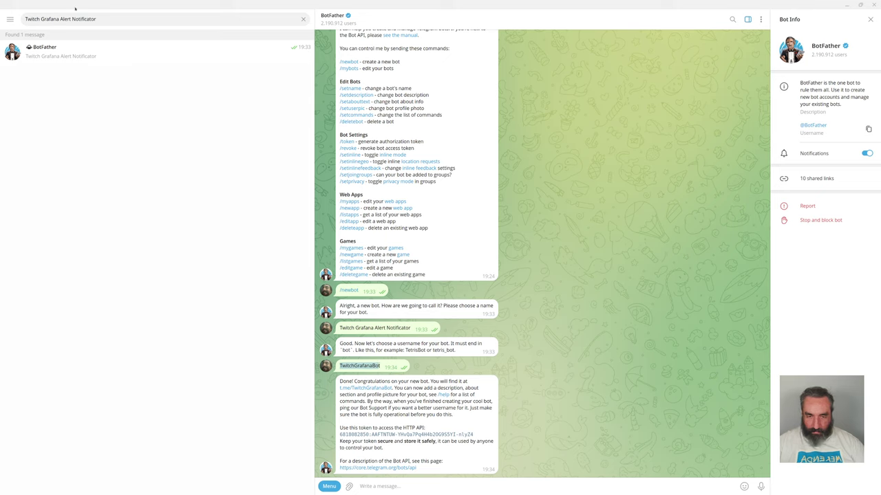
triple_click(100, 20)
key("ctrl+v")
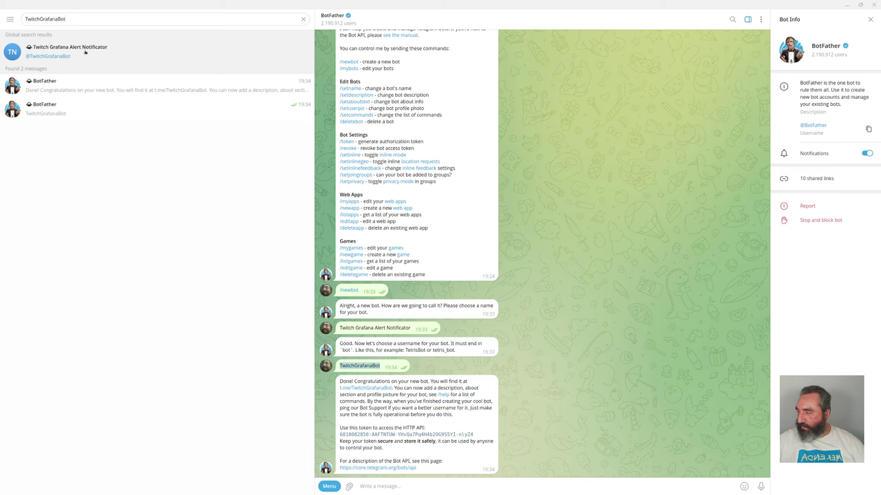
left_click(86, 51)
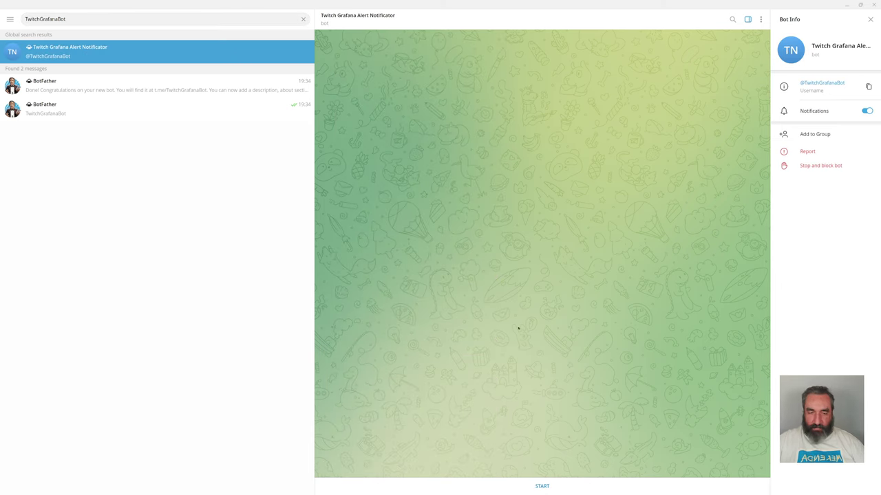
left_click(559, 487)
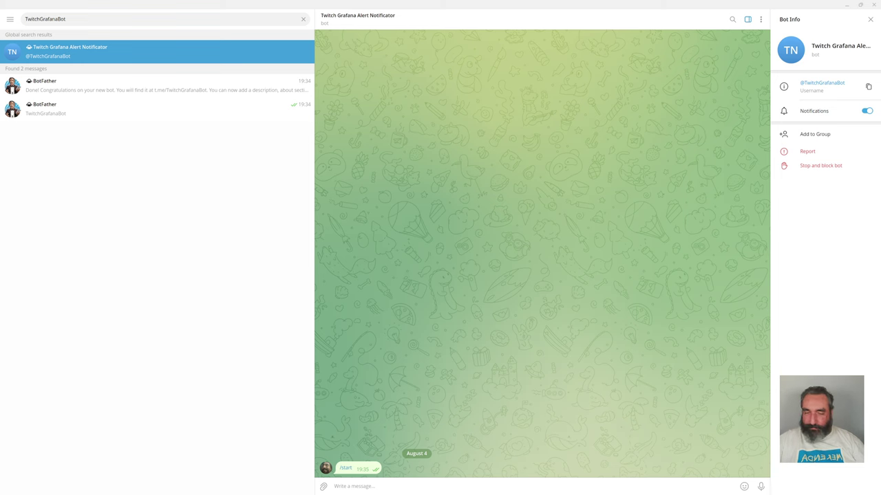
key("alt+Tab")
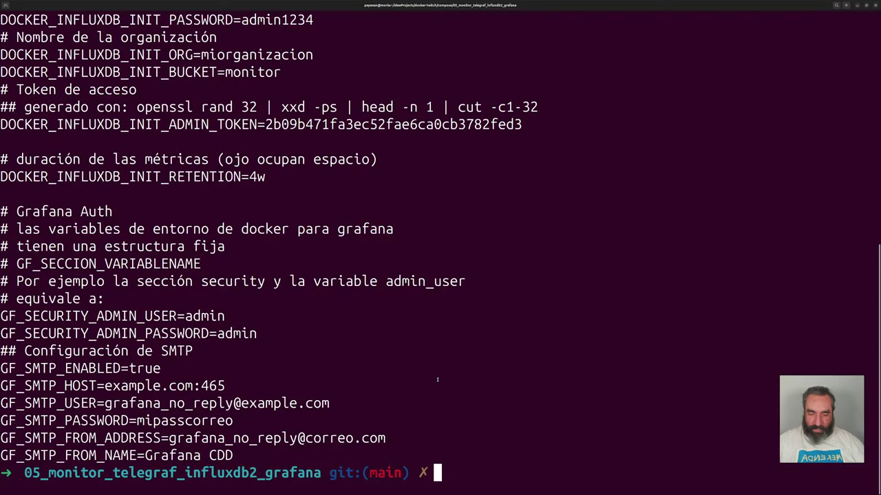
key("ctrl+l")
type("curl https://api.telegram.org/bot\\<token\\>/getUpdates")
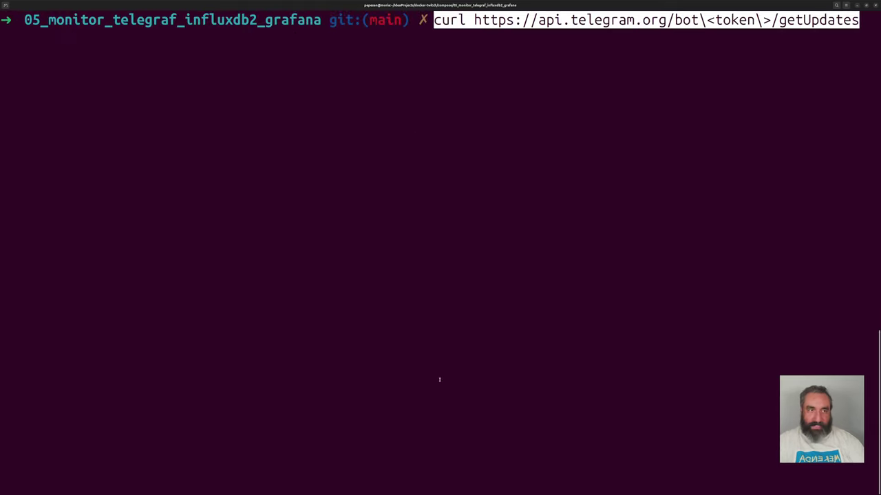
Step: Remove the \<token\> placeholder from the curl URL, leaving the insertion point between "bot" and "/getUpdates"
key("Left")
key("Left")
key("Left")
key("Left")
key("Left")
key("Left")
key("Left")
key("Left")
key("Left")
key("Left")
key("Left")
key("Left")
key("Left")
key("Left")
key("Left")
key("Left")
key("Left")
key("Left")
key("Left")
key("Left")
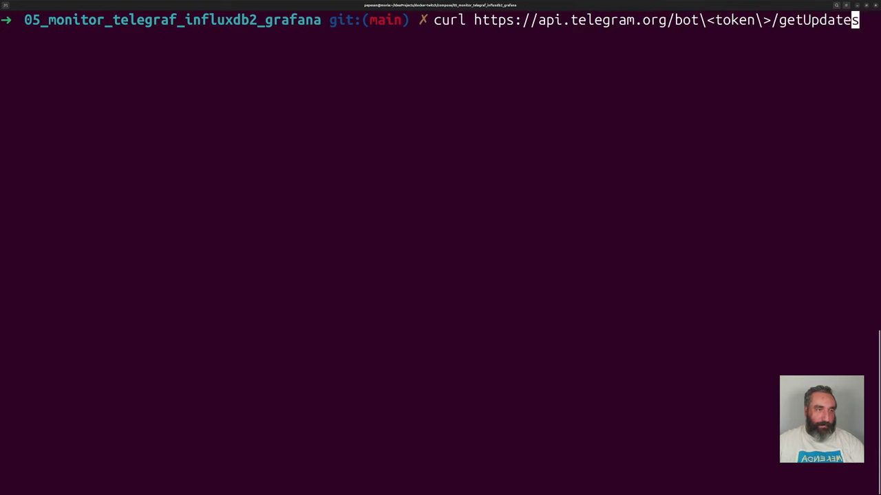
key("Left")
key("Left")
key("Left")
key("Left")
key("Left")
key("Left")
key("Left")
key("Left")
key("Left")
key("Left")
key("Left")
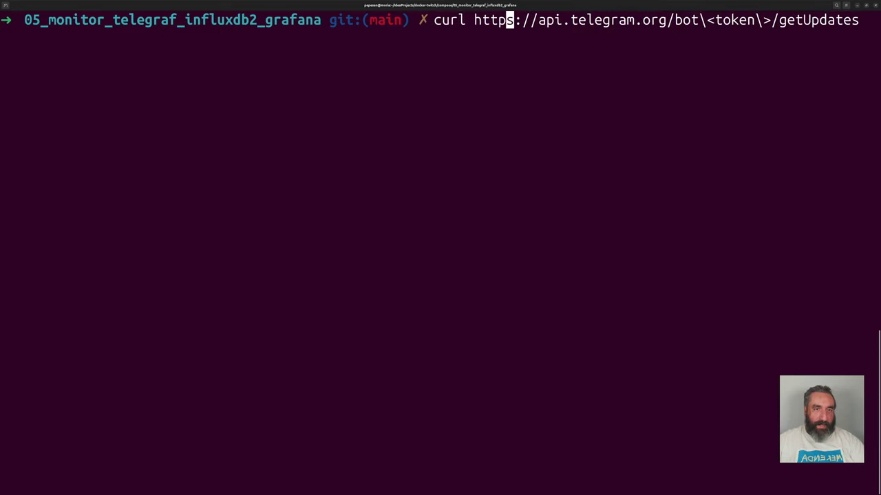
key("Right")
key("Right")
key("Right")
key("Right")
key("Right")
key("Right")
key("Right")
key("Right")
key("Right")
key("Right")
key("Right")
key("Right")
key("Right")
key("Right")
key("Right")
key("Right")
key("Right")
key("Right")
key("Right")
key("Right")
key("Right")
key("Right")
key("Right")
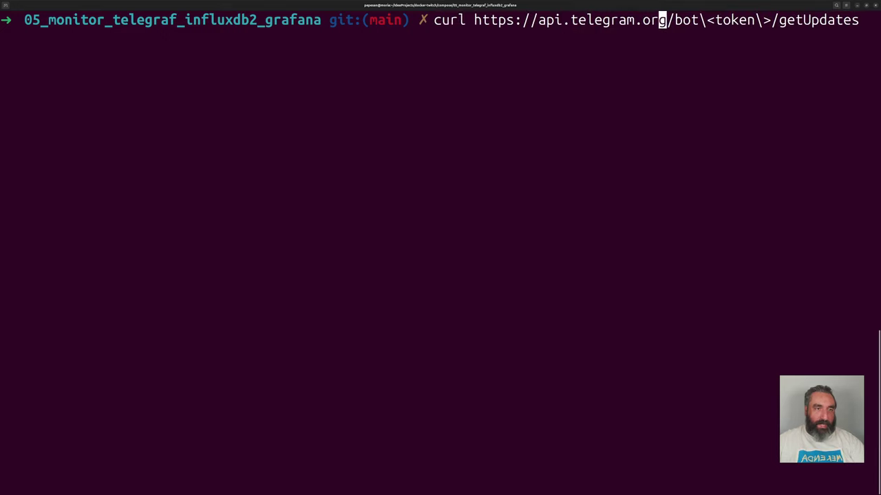
key("Right")
key("Right")
key("Right")
key("Right")
key("Right")
key("Right")
key("Right")
key("Right")
key("Right")
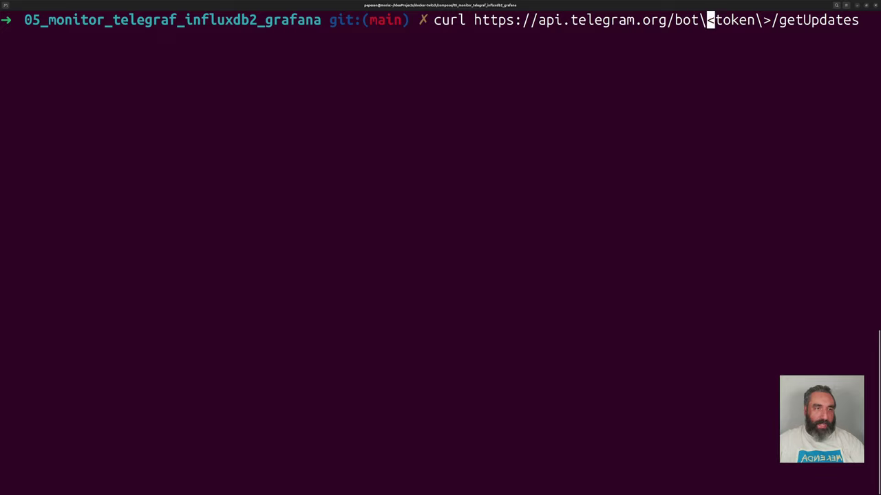
key("Right")
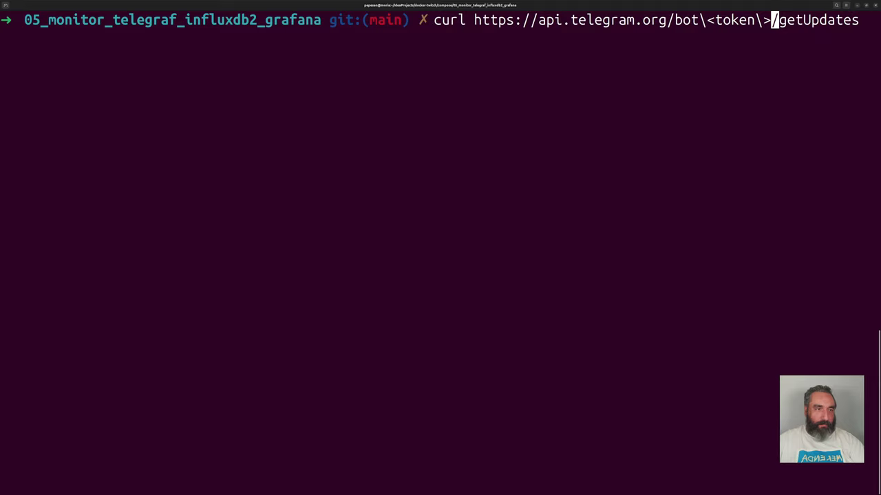
key("BackSpace")
key("BackSpace")
key("BackSpace")
key("BackSpace")
key("BackSpace")
key("BackSpace")
key("BackSpace")
key("BackSpace")
key("BackSpace")
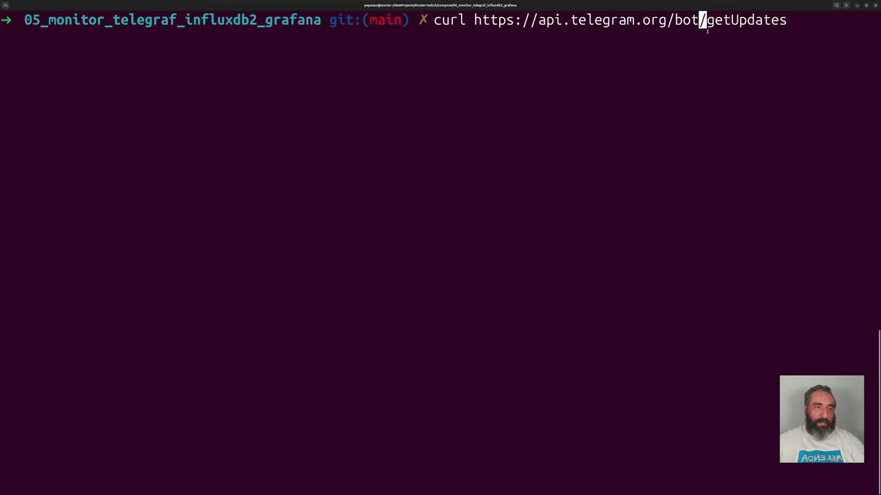
Step: Copy the bot's API token from the Grafana contact point into the curl URL after "bot" and run the getUpdates request
key("alt+Tab")
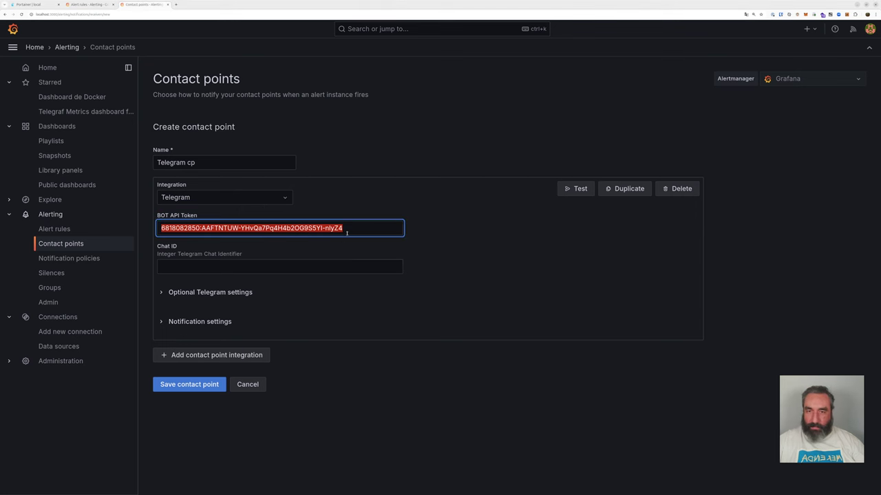
left_click_drag(347, 233, 147, 227)
key("ctrl+c")
key("alt+Tab")
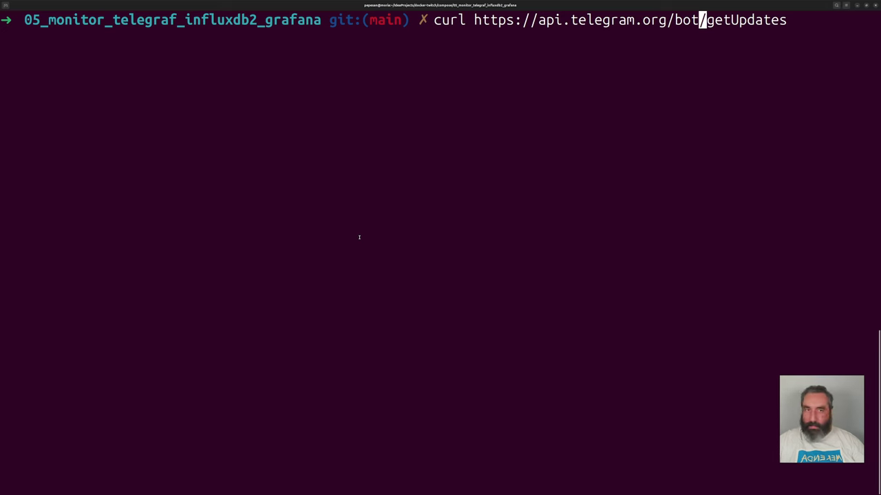
key("ctrl+shift+v")
key("Right")
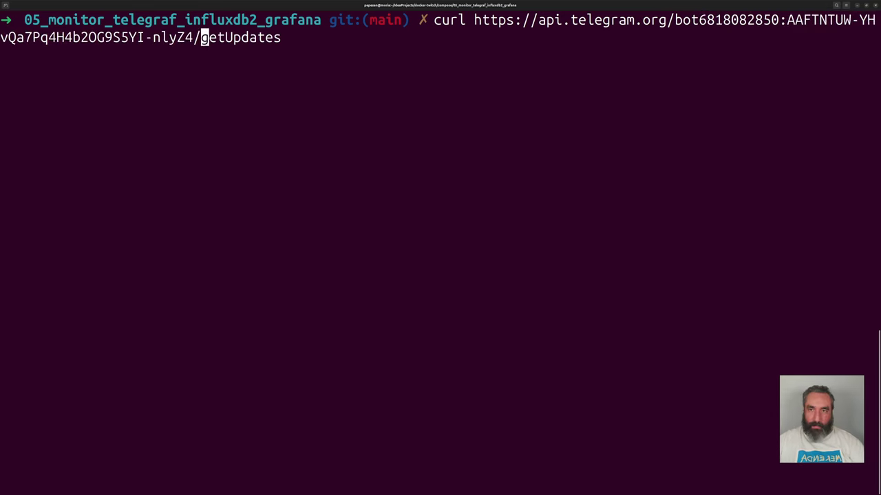
key("End")
key("Return")
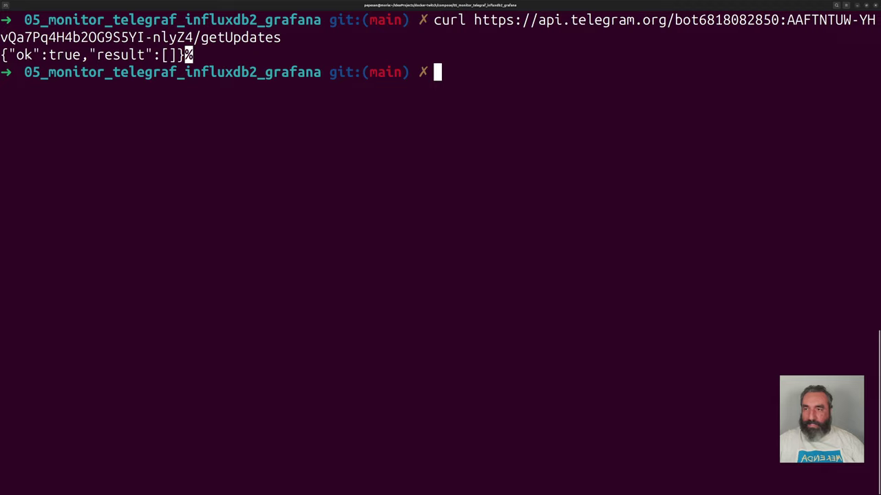
left_click_drag(1, 55, 187, 55)
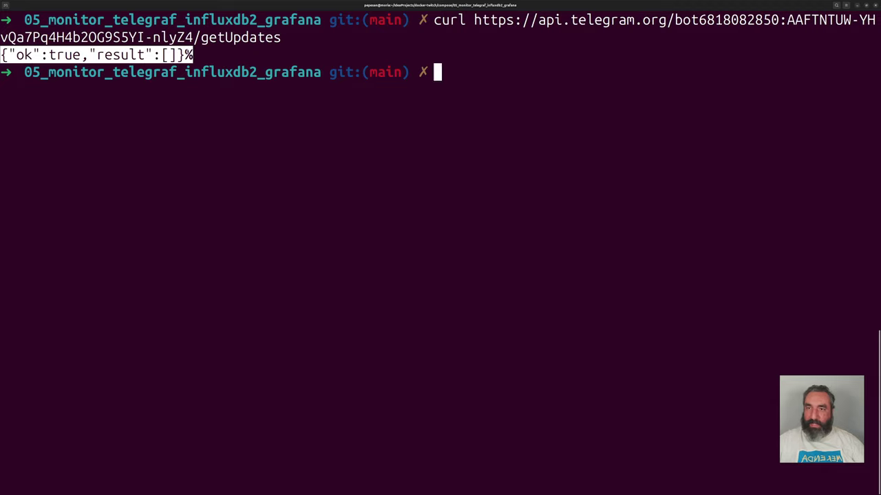
left_click(187, 55)
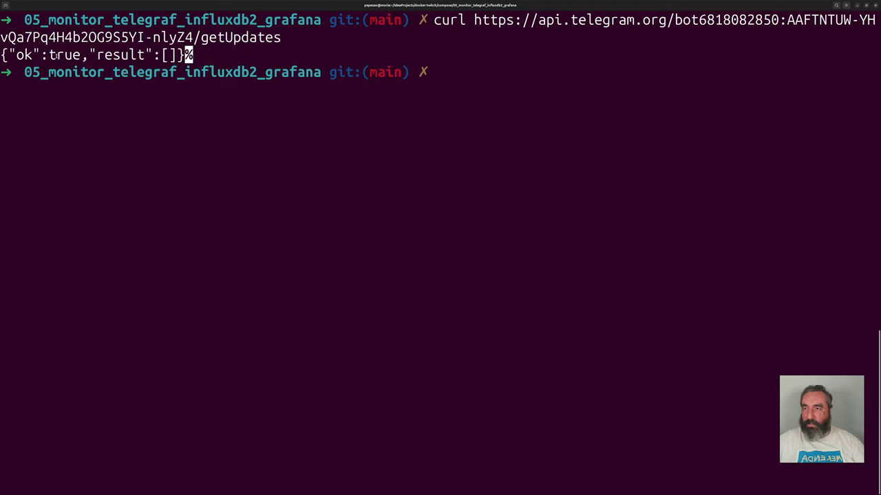
left_click_drag(57, 55, 88, 55)
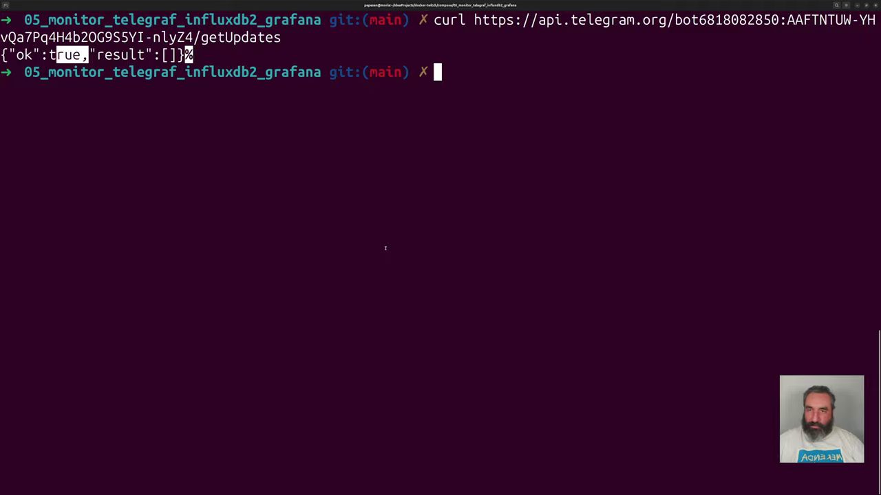
Step: Return to the bot's chat in Telegram and send it the message "hola hola"
key("alt+Tab")
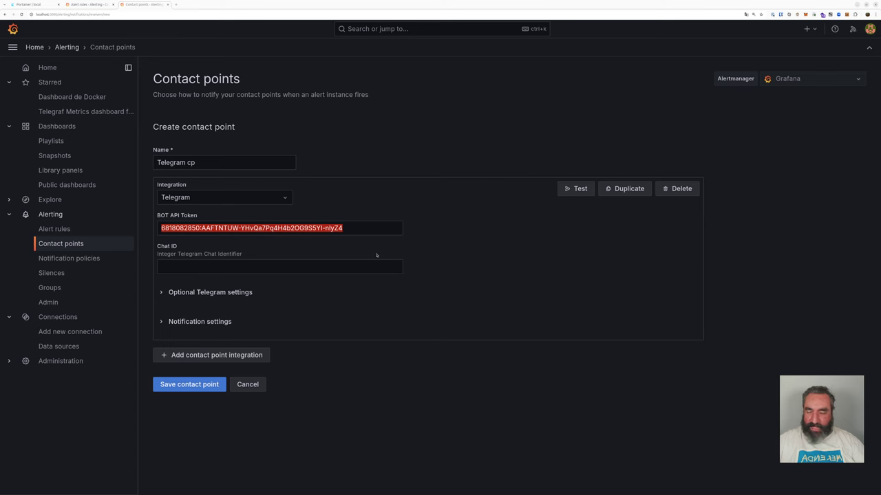
key("alt+Tab")
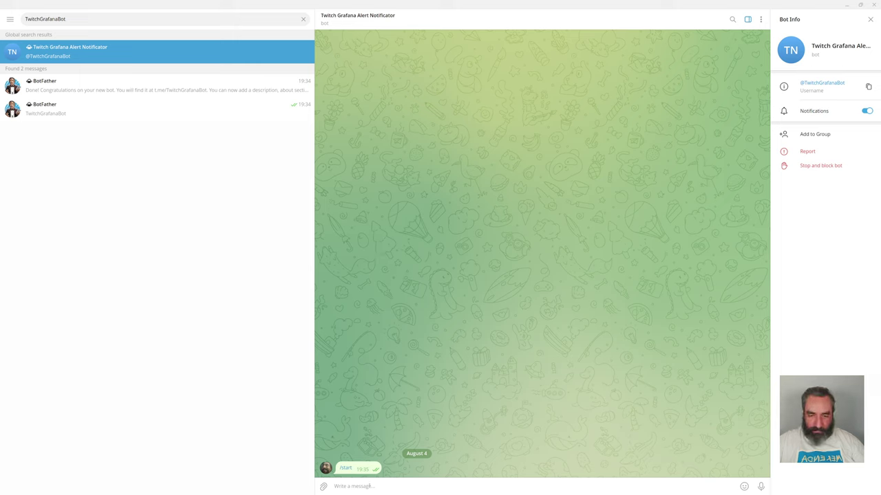
type("hola hola")
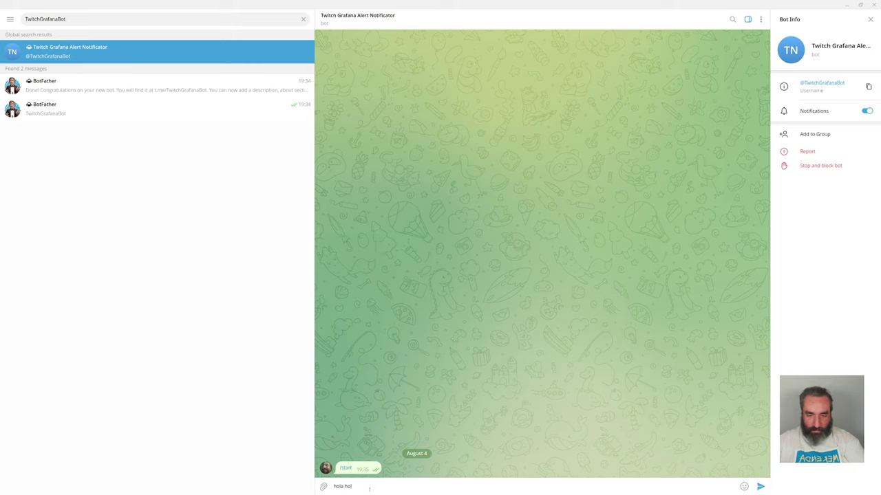
key("Return")
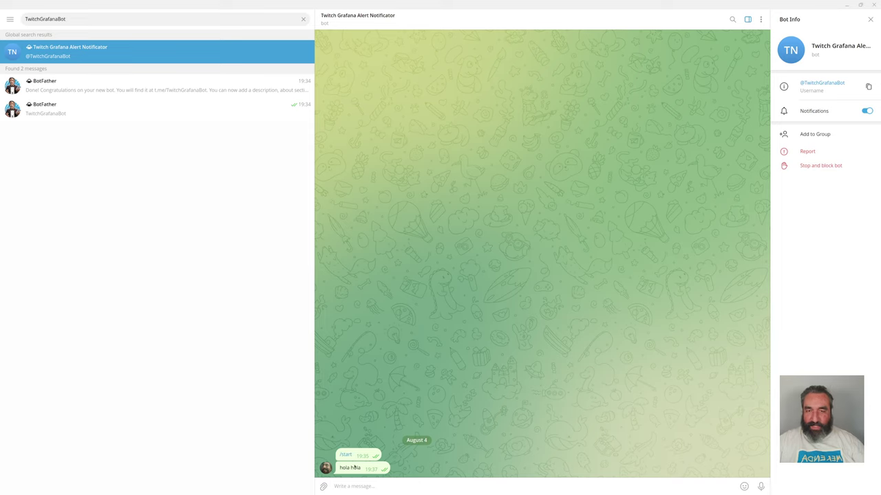
Step: Switch to the terminal and run the previous getUpdates request for the bot again
key("alt+Tab")
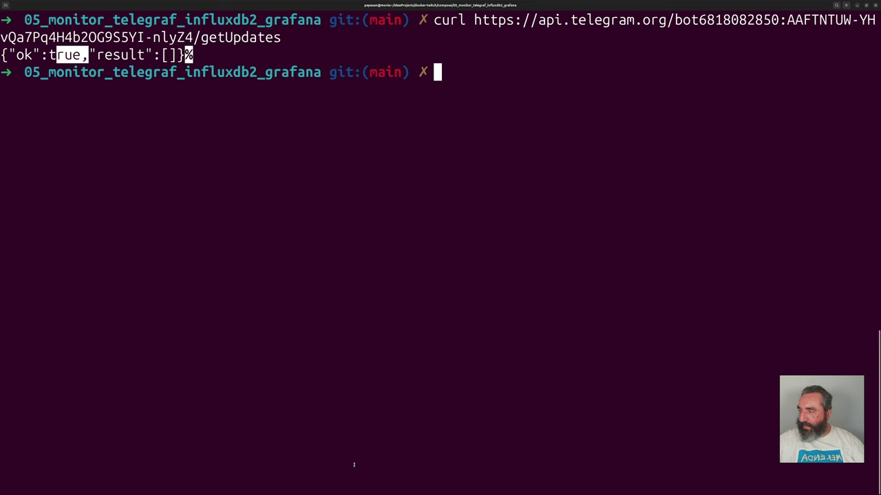
key("Up")
key("Return")
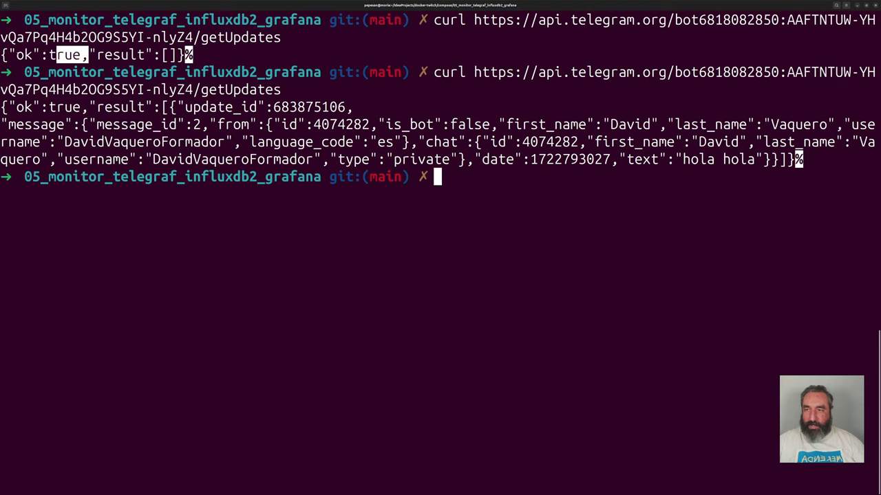
Step: Examine the getUpdates response: the message ID, the sender's id, name and username fields, the chat object and the message text
left_click_drag(8, 55, 154, 55)
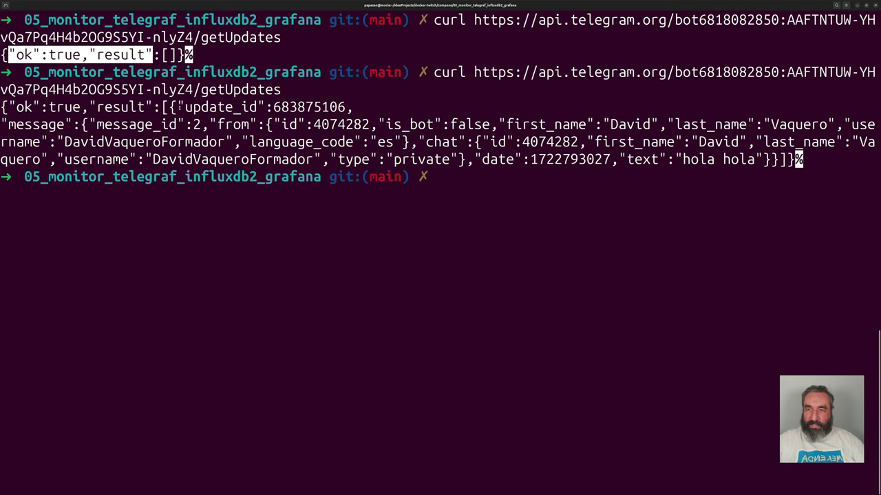
double_click(220, 107)
left_click_drag(15, 124, 33, 125)
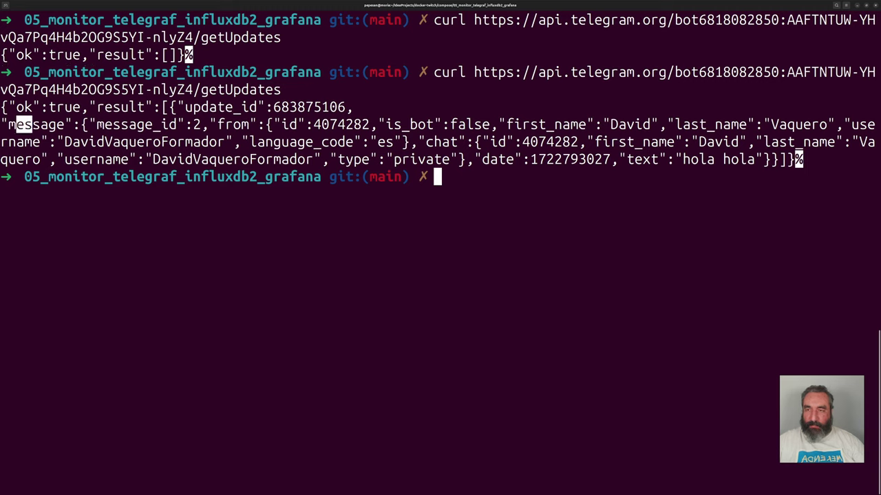
left_click_drag(104, 124, 112, 124)
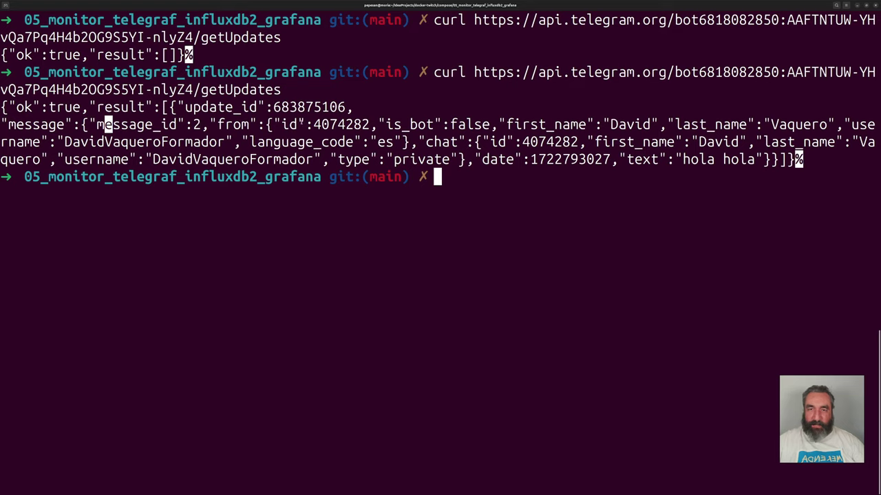
left_click_drag(314, 125, 369, 124)
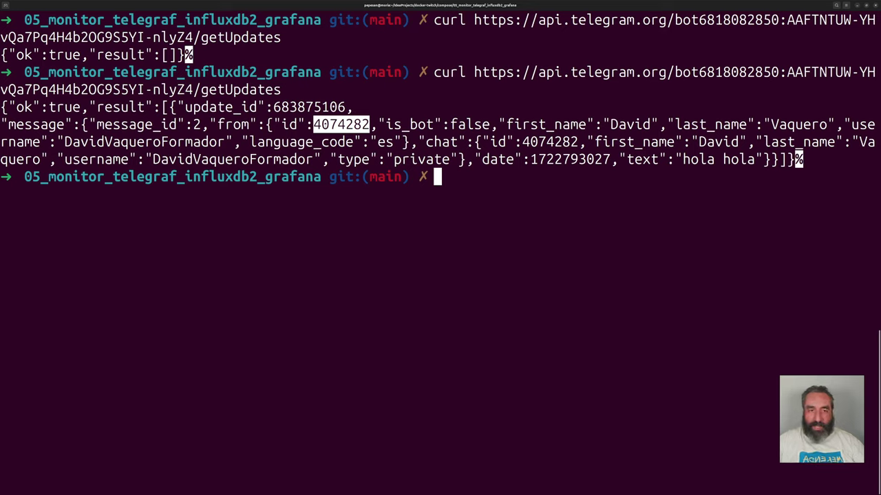
left_click_drag(618, 125, 651, 124)
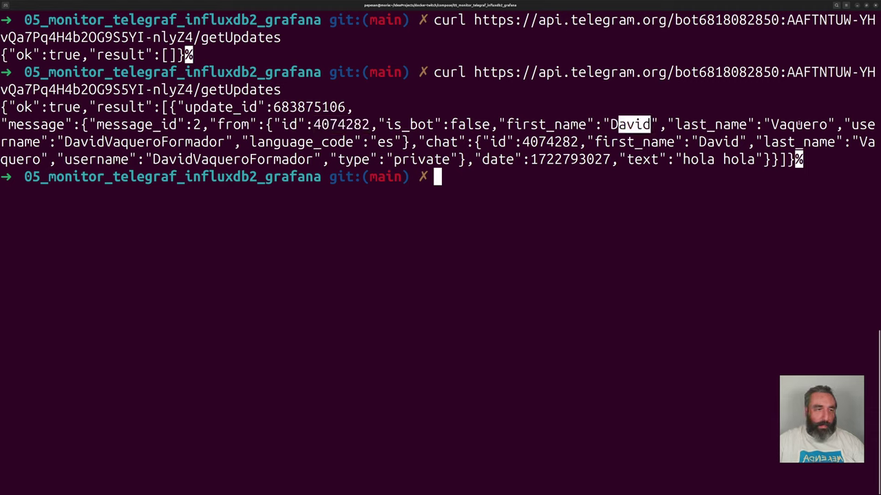
left_click_drag(778, 124, 795, 125)
left_click_drag(64, 142, 186, 142)
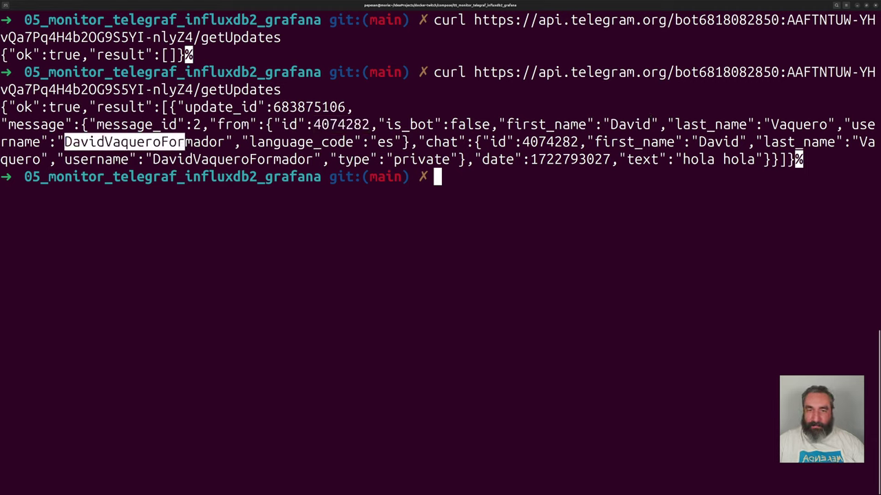
left_click_drag(370, 142, 387, 142)
left_click_drag(440, 142, 458, 142)
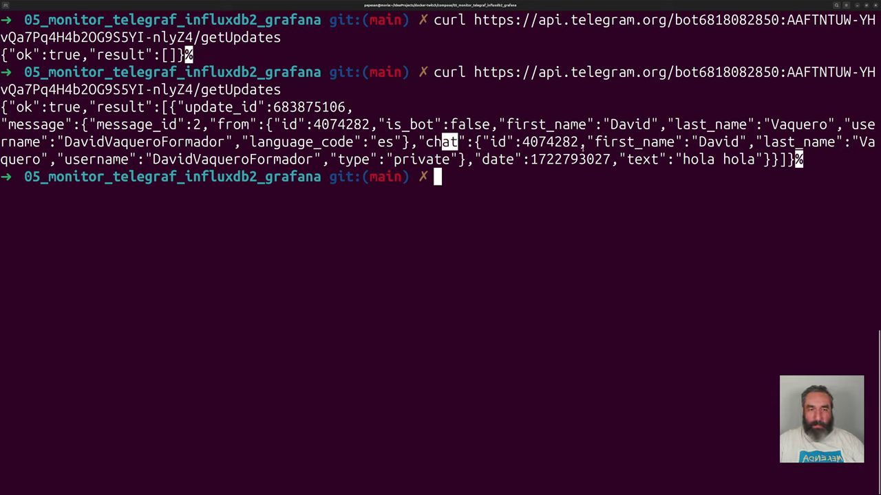
left_click_drag(683, 158, 755, 159)
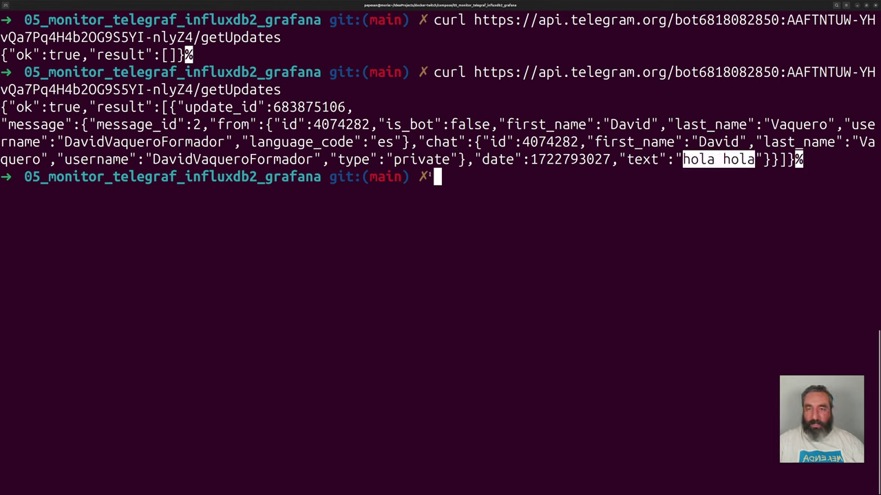
Step: Copy the sender's id from the terminal response into the Chat ID field of the Grafana contact point
left_click_drag(315, 125, 370, 124)
key("ctrl+c")
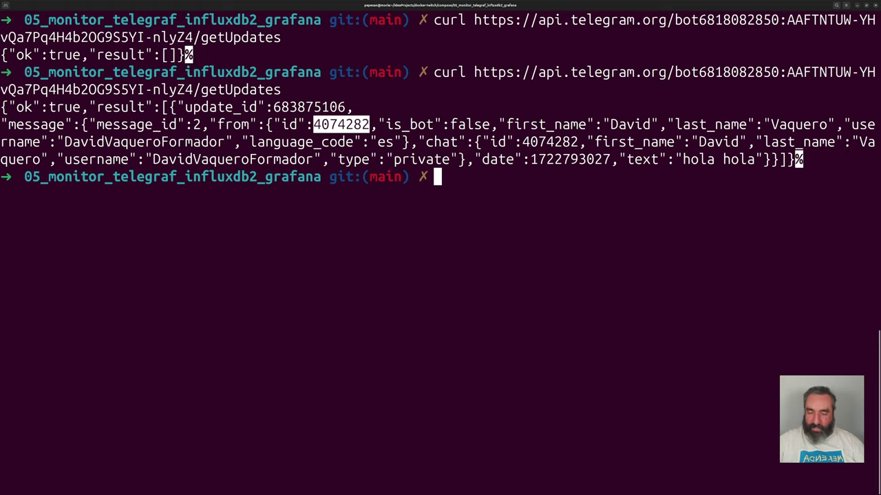
key("alt+Tab")
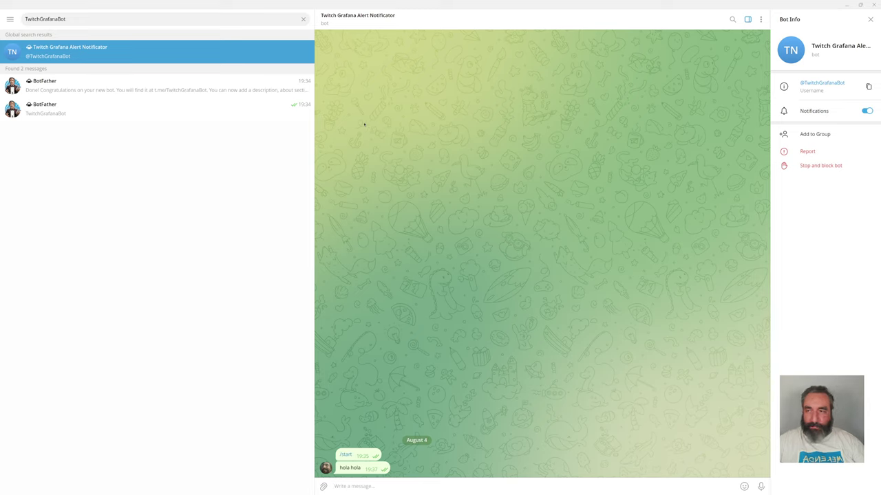
key("alt+Tab")
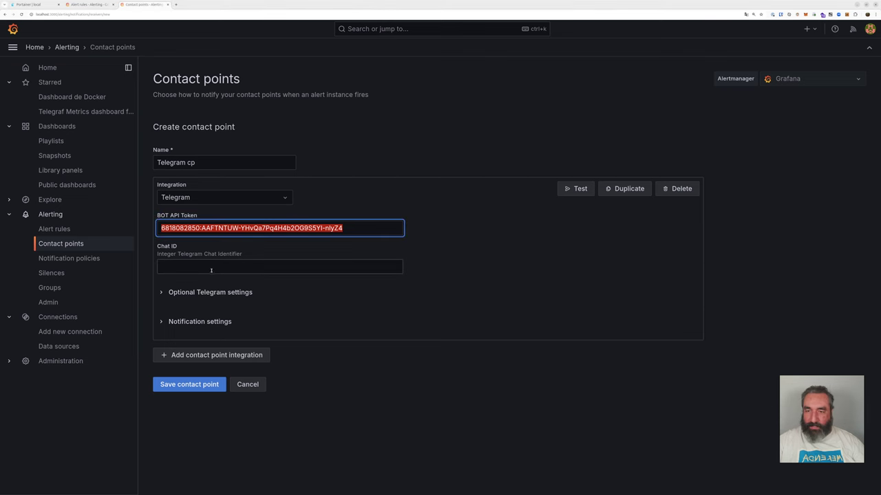
left_click(212, 268)
key("ctrl+v")
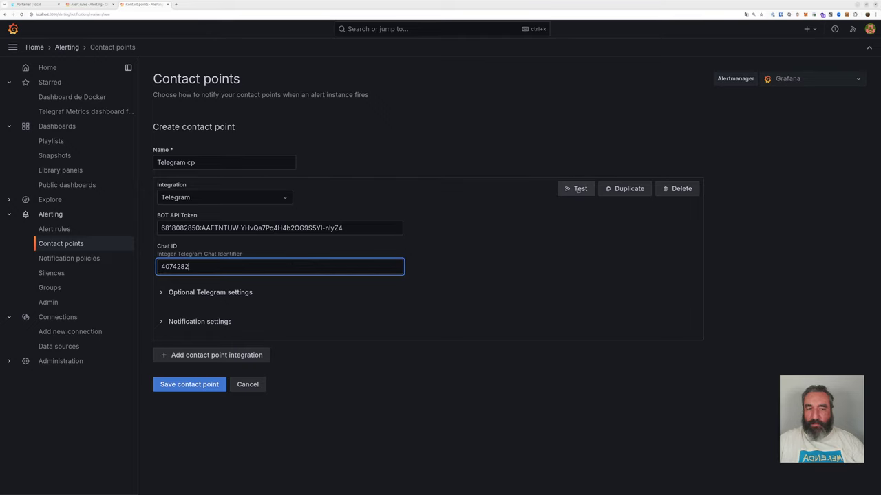
Step: Send a predefined test notification from the contact point and inspect the message delivered by the bot in Telegram
left_click(578, 190)
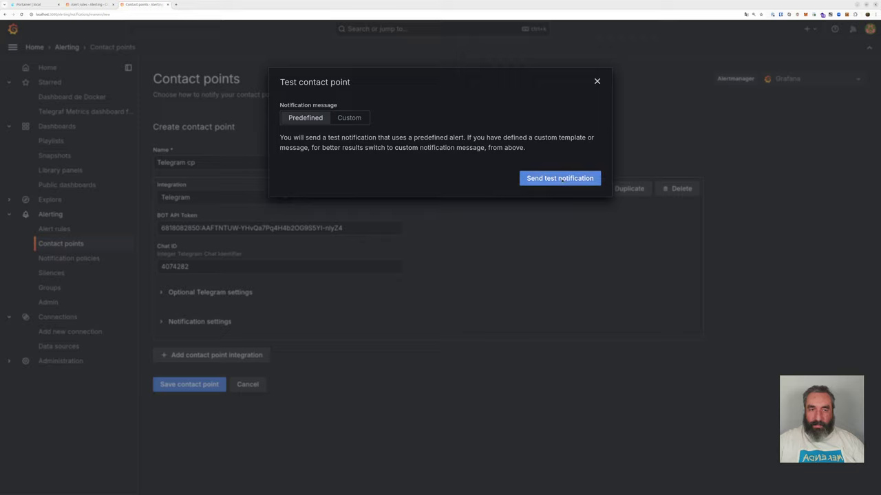
left_click(561, 179)
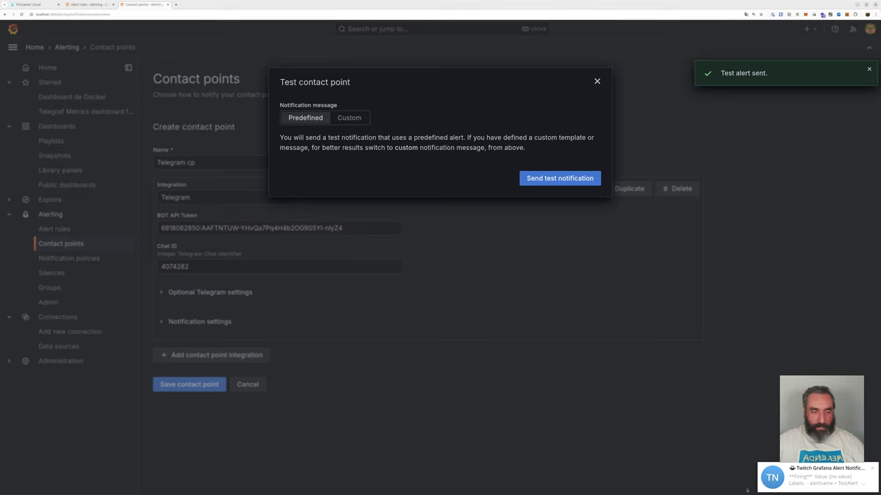
left_click(825, 479)
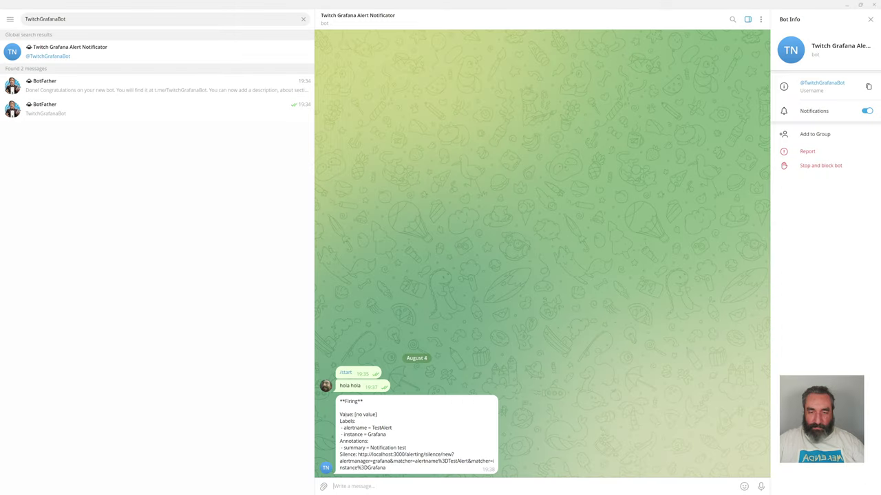
left_click_drag(340, 414, 397, 468)
left_click(397, 468)
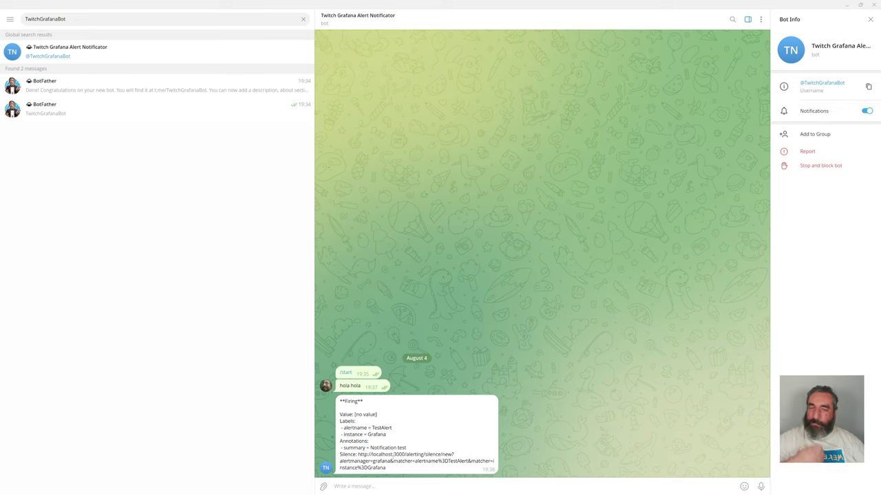
left_click_drag(395, 468, 340, 413)
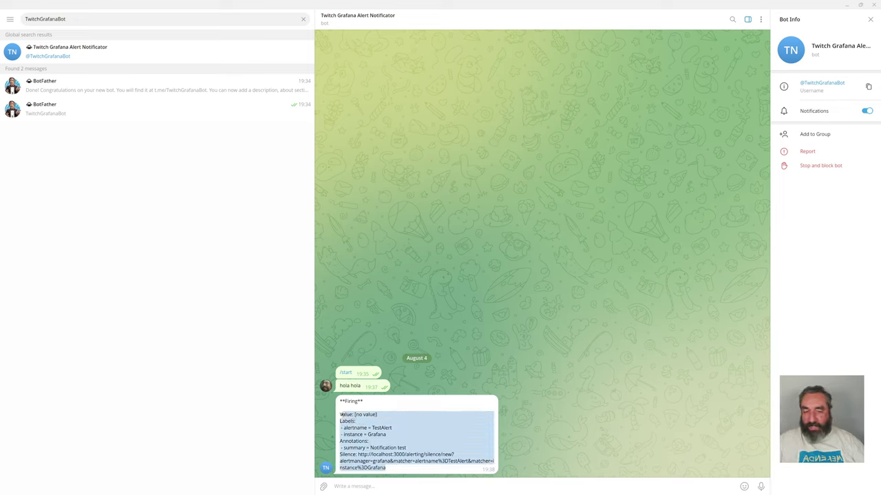
left_click(393, 417)
Step: Return to Grafana, close the contact point test dialog and save the Telegram cp contact point
key("alt+Tab")
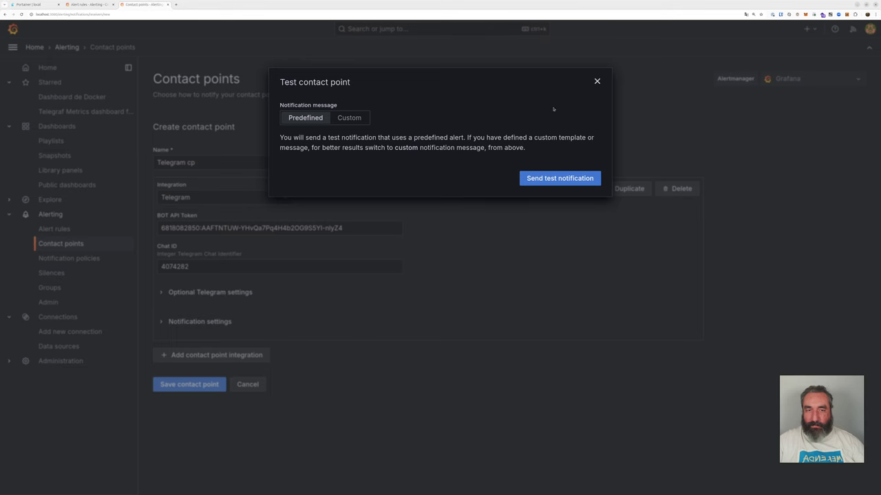
left_click(597, 82)
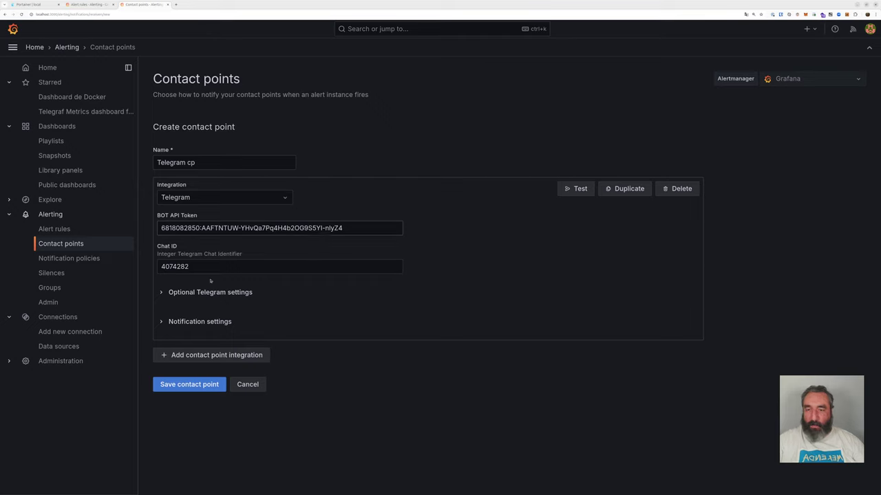
left_click(171, 387)
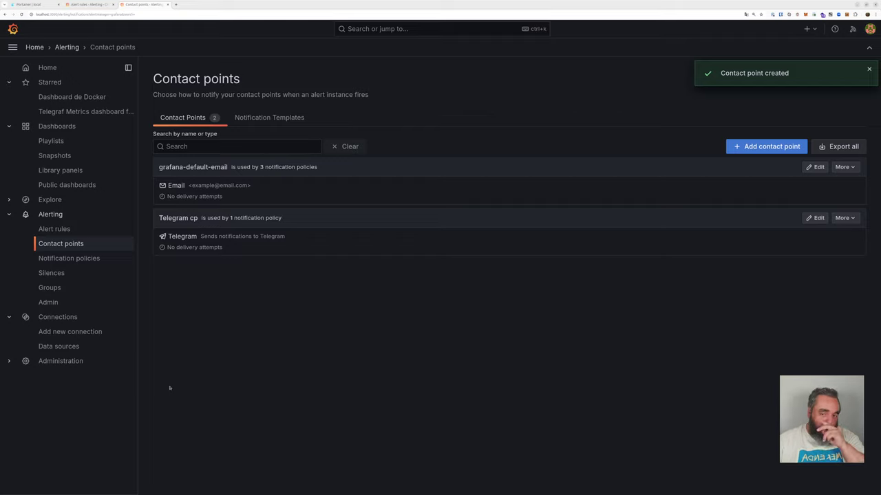
Step: Review the contact points list, comparing the delivery status and integration of the email and Telegram entries
left_click_drag(243, 80, 144, 81)
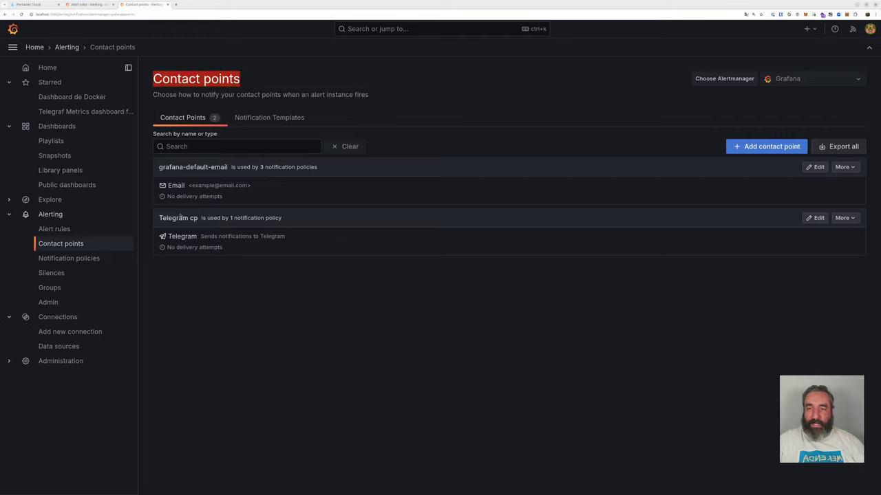
left_click_drag(166, 247, 223, 248)
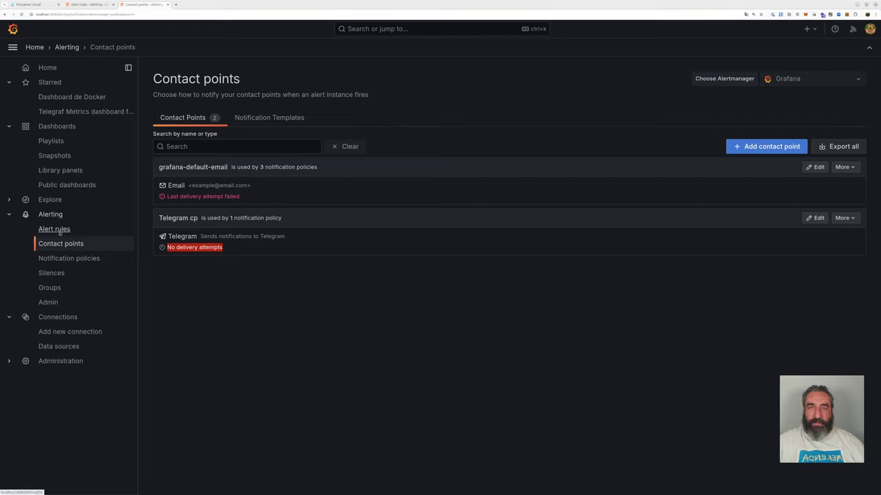
left_click(204, 240)
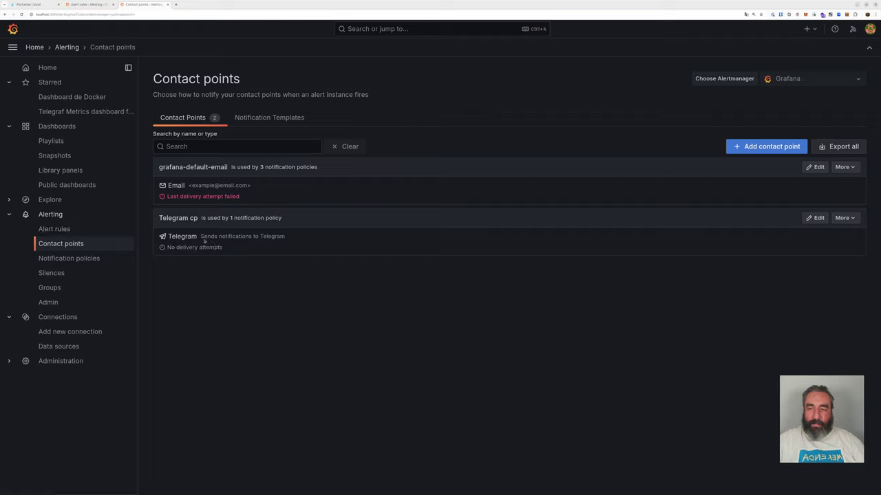
left_click_drag(186, 186, 166, 186)
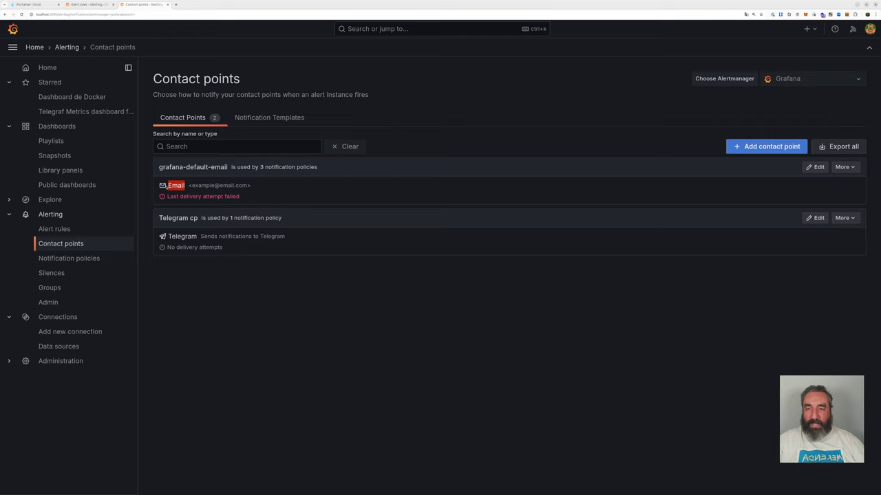
left_click_drag(198, 237, 167, 238)
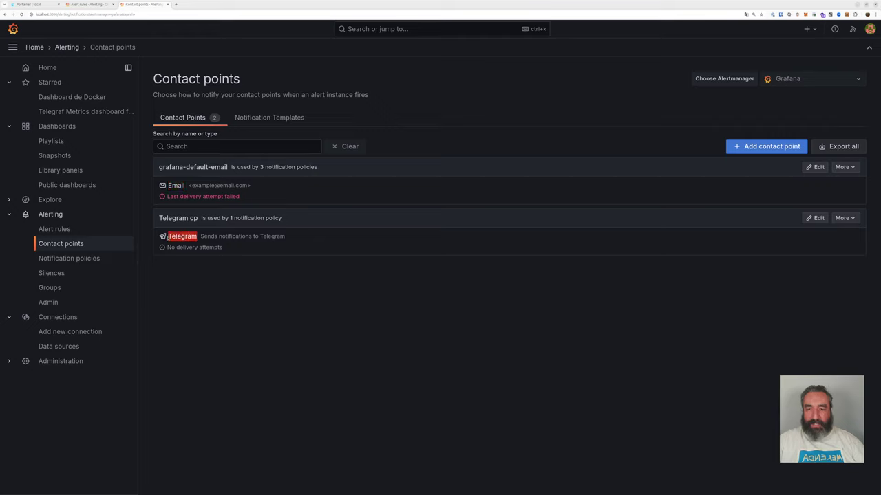
Step: Edit the CPU alta alert rule in the Alertas de CPU folder, set its contact point to Telegram cp, and save and exit
left_click(63, 230)
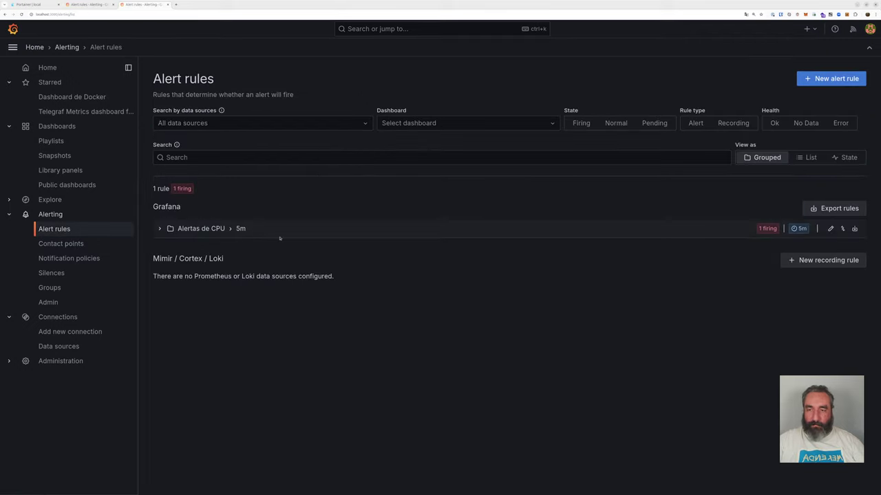
left_click(160, 228)
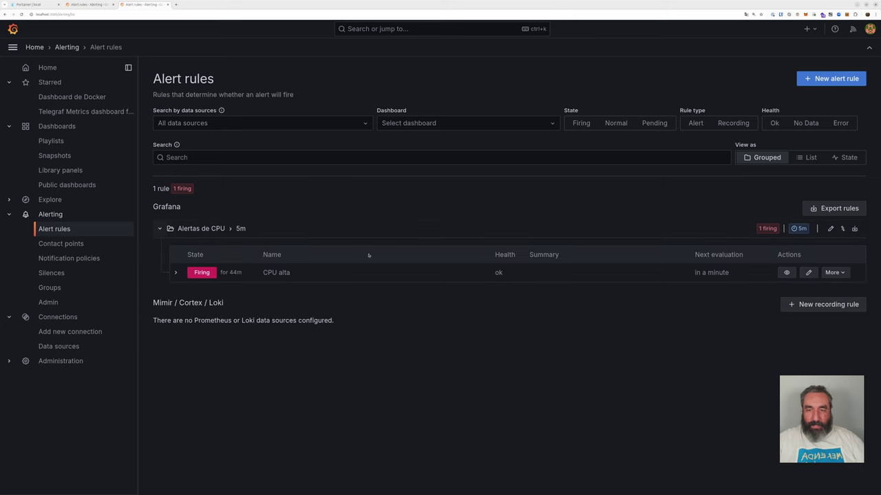
left_click(808, 273)
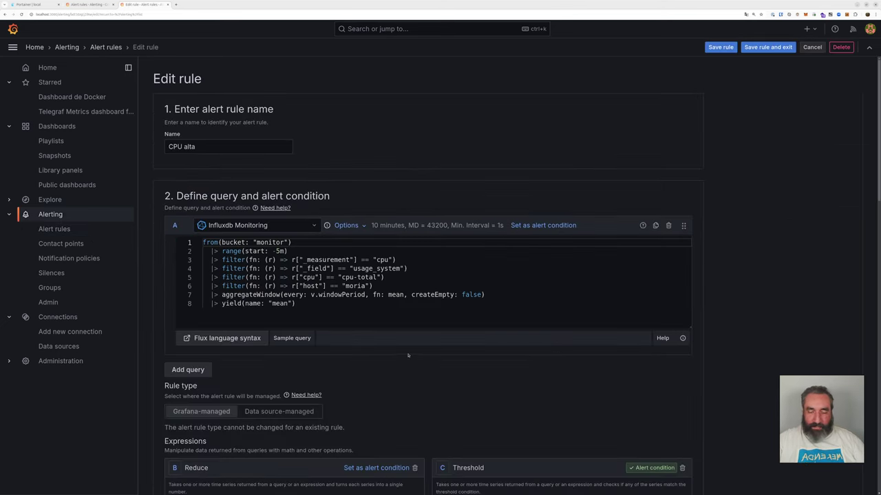
scroll(408, 355, "down", 10)
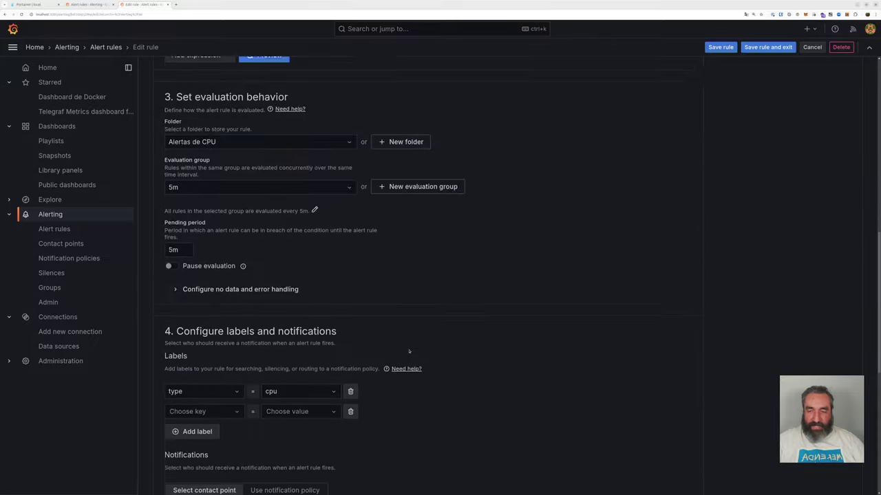
scroll(409, 351, "down", 5)
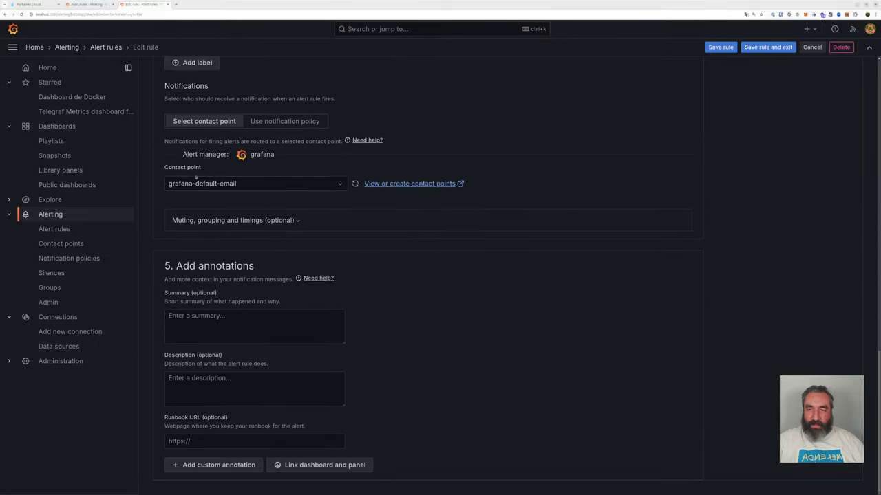
left_click(210, 184)
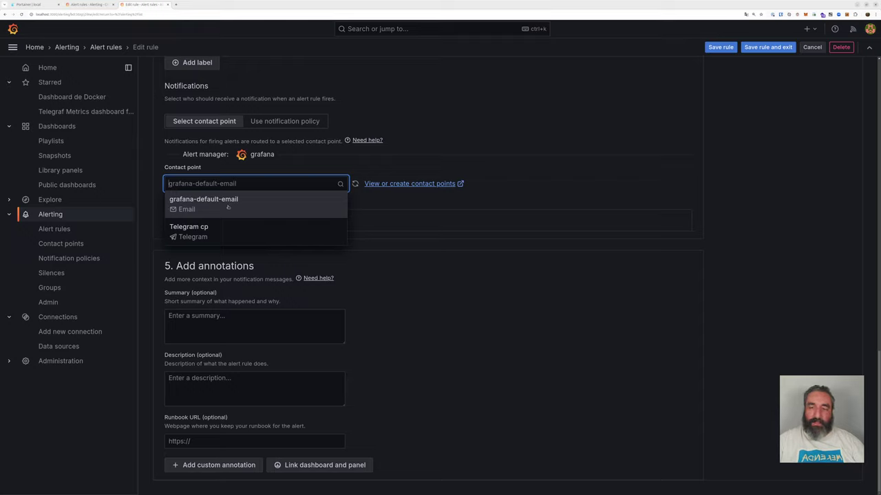
left_click(194, 237)
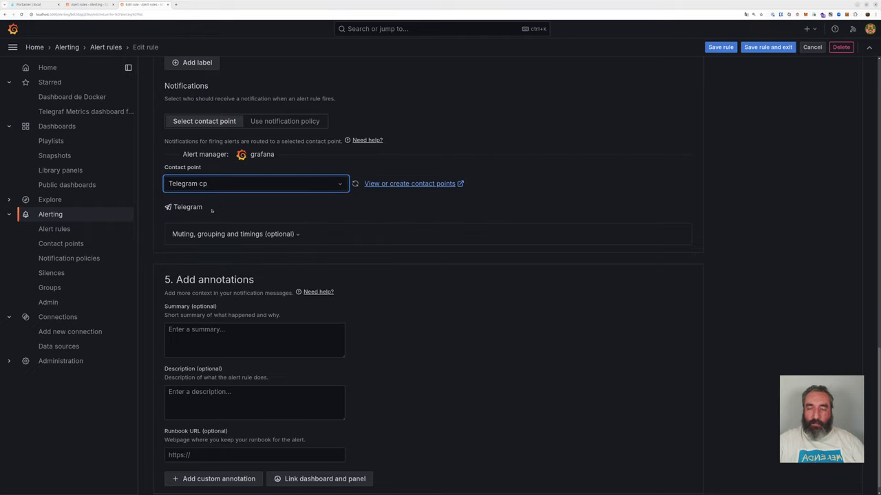
left_click(758, 47)
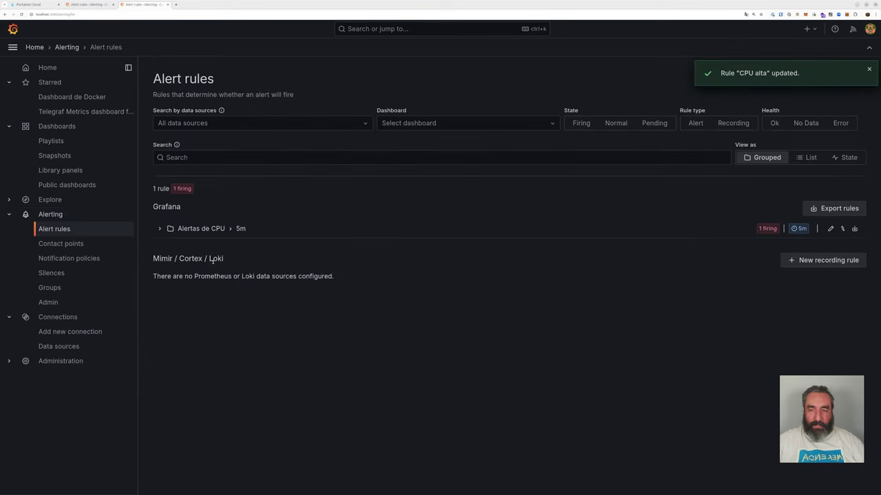
Step: Check when the CPU alta rule is next evaluated and reopen the rule to review its notification contact point
left_click(160, 228)
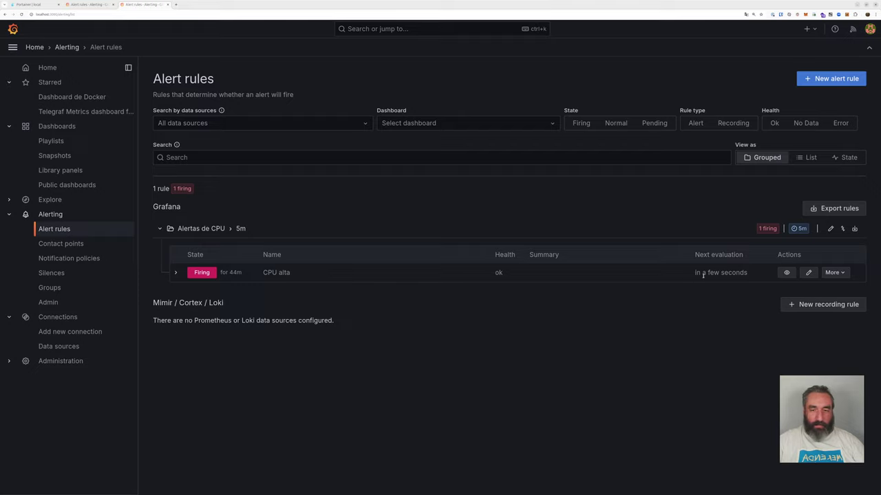
left_click_drag(694, 272, 758, 271)
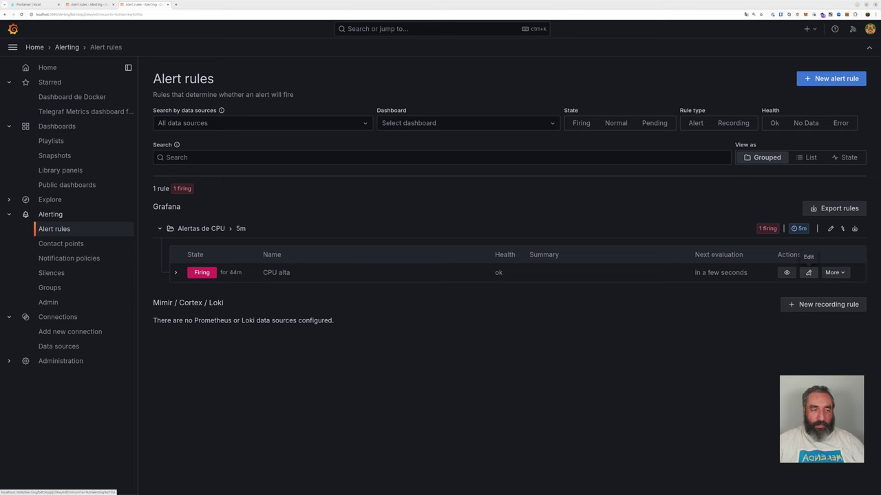
left_click(809, 272)
scroll(317, 330, "down", 5)
scroll(316, 331, "down", 10)
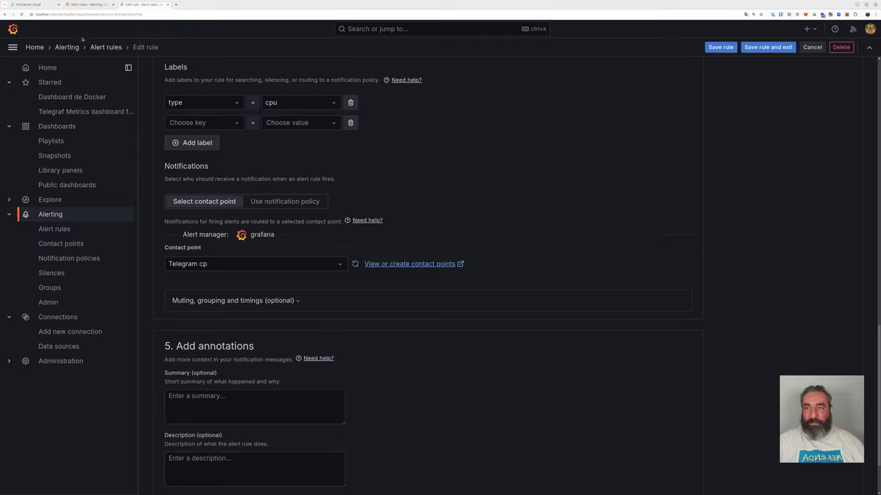
Step: Switch to the other Grafana instance's alert rules page, already open in the browser
left_click(87, 5)
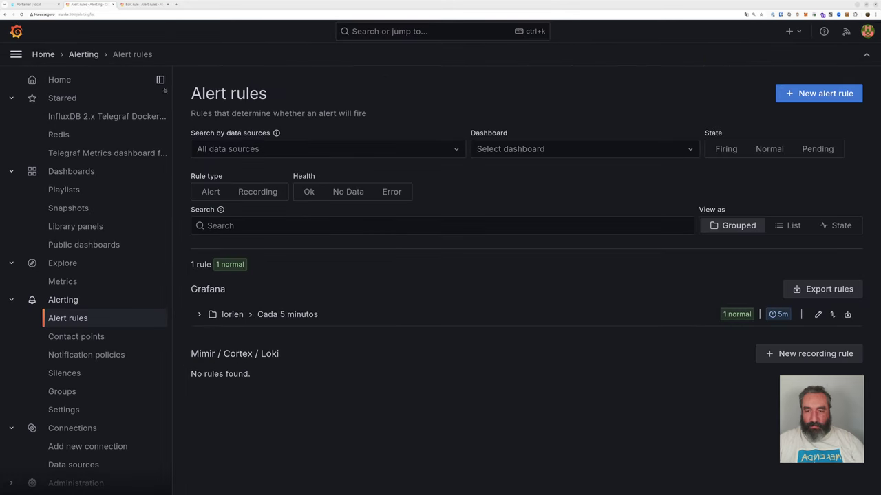